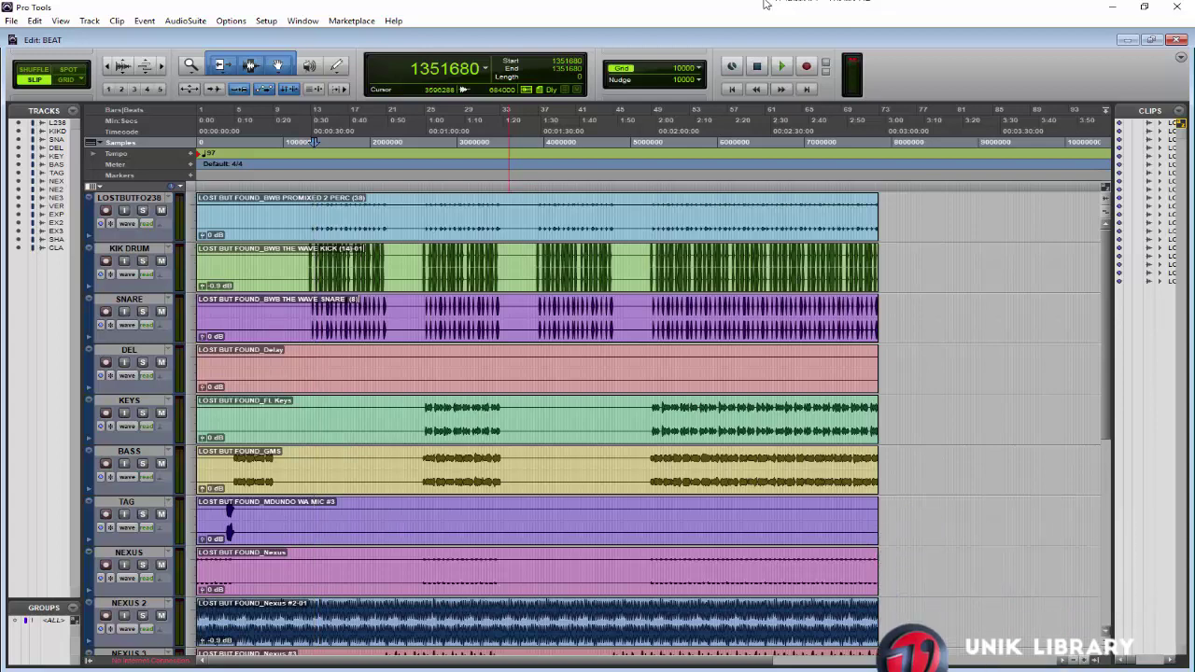
Step: Open the Mix window and play the session to review the track levels, returning to the Edit window when done
left_click(303, 21)
left_click(308, 88)
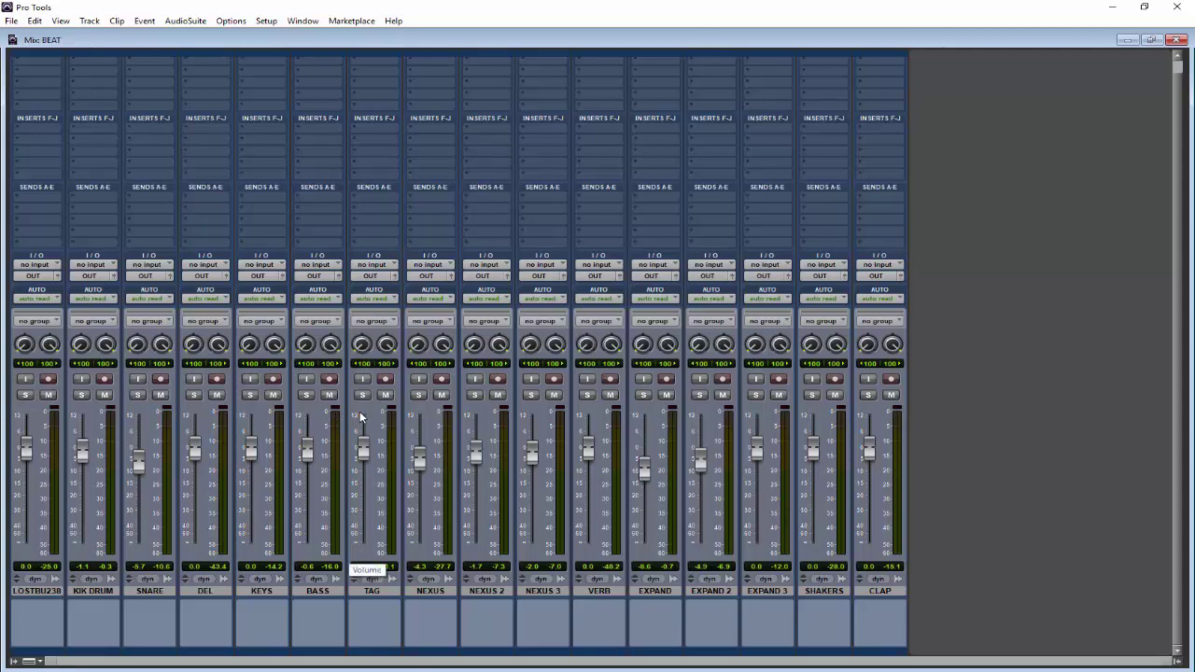
key("space")
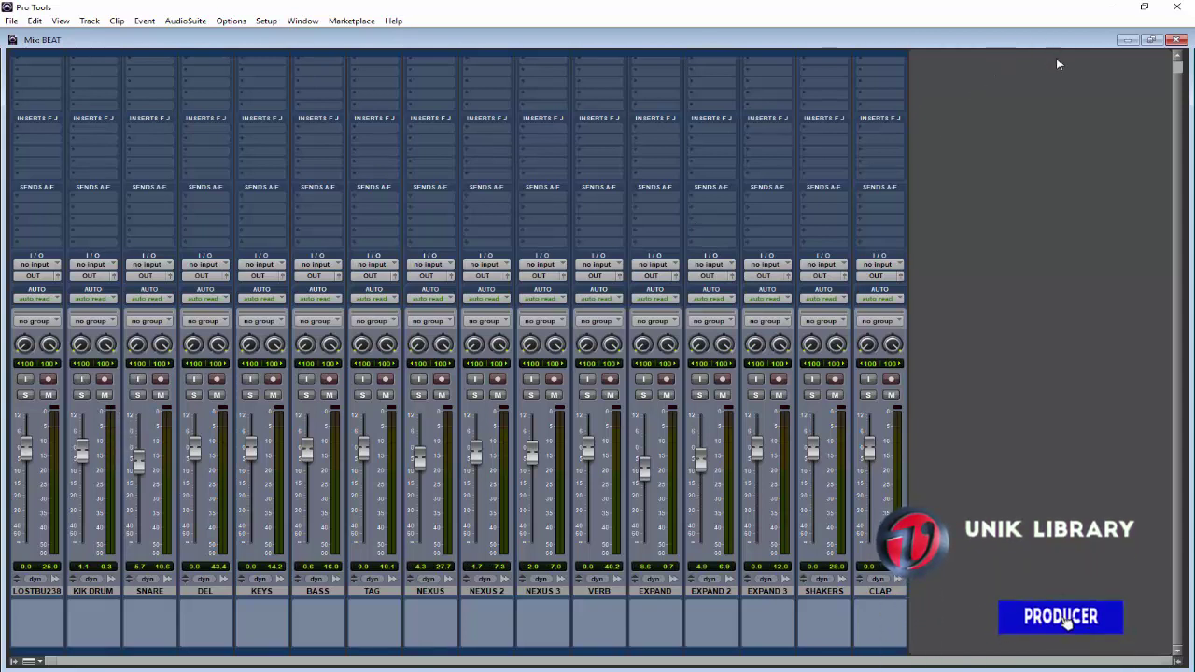
left_click(1163, 41)
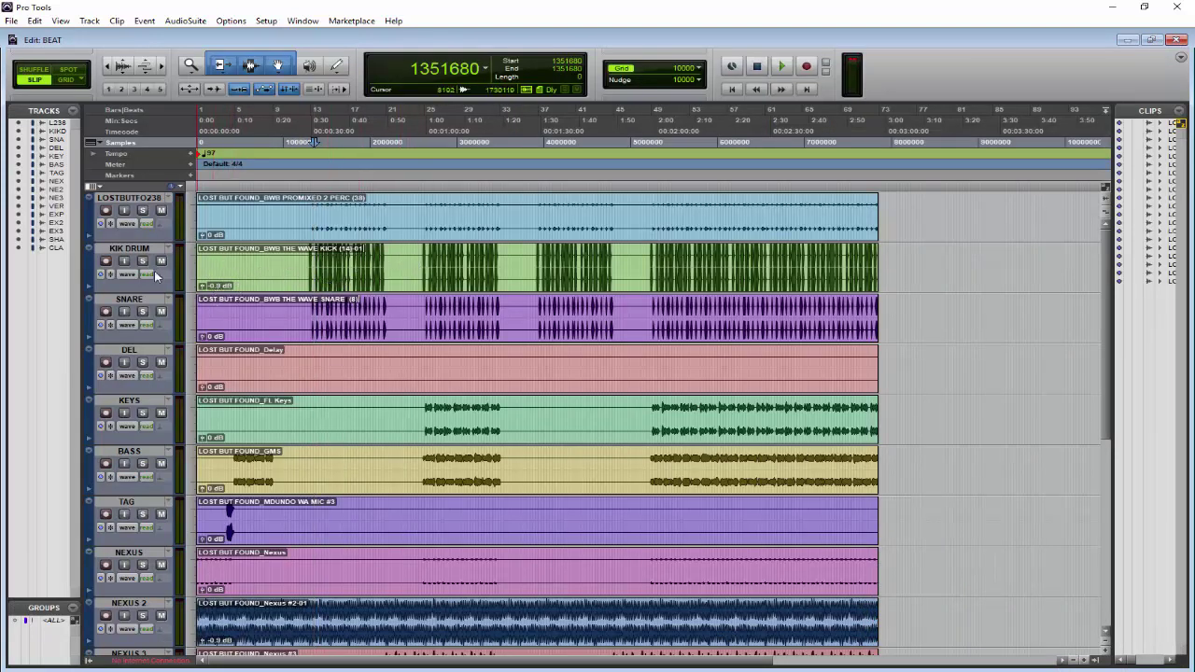
Step: Lower the clip gain of the KIK DRUM clip to -12.3 dB, checking it against playback
left_click(202, 287)
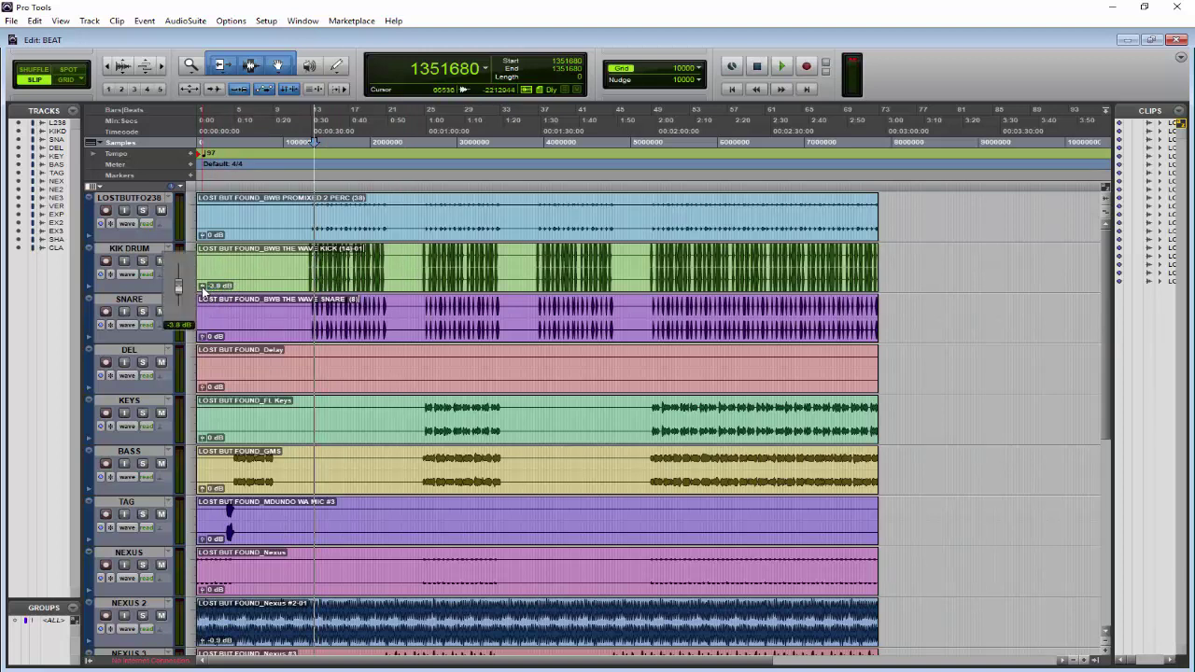
key("space")
left_click_drag(202, 293, 207, 299)
key("space")
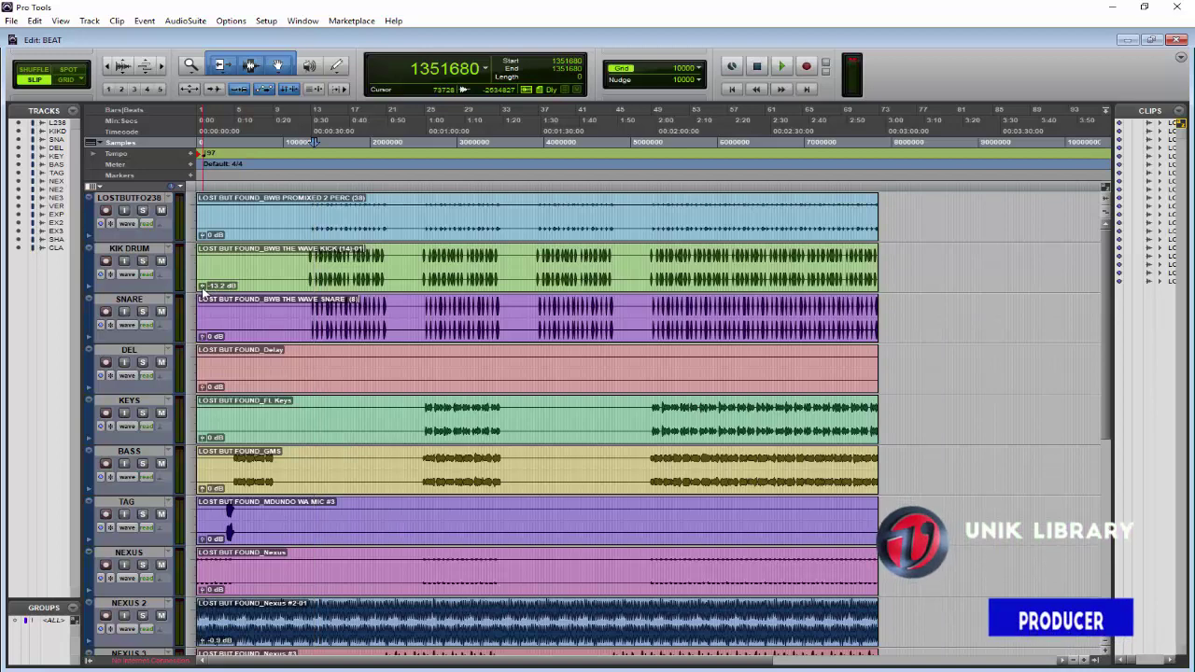
left_click(203, 291)
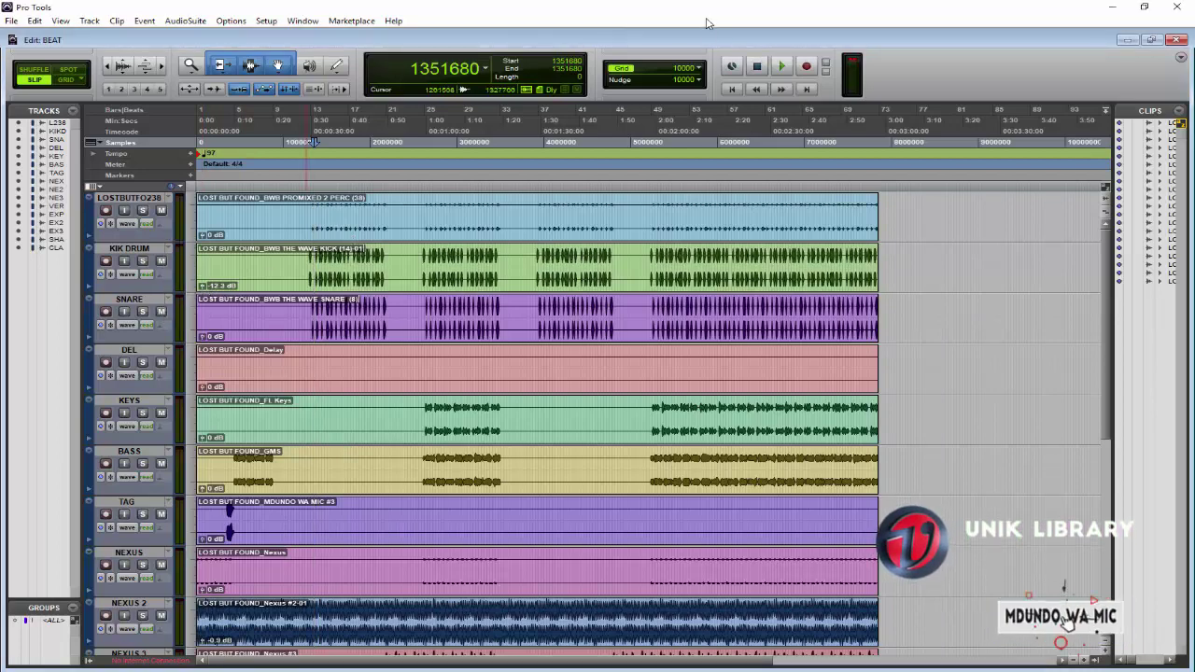
Step: Lower the KEYS volume fader in the Mix window to about -12.3 dB and close the window
left_click(303, 20)
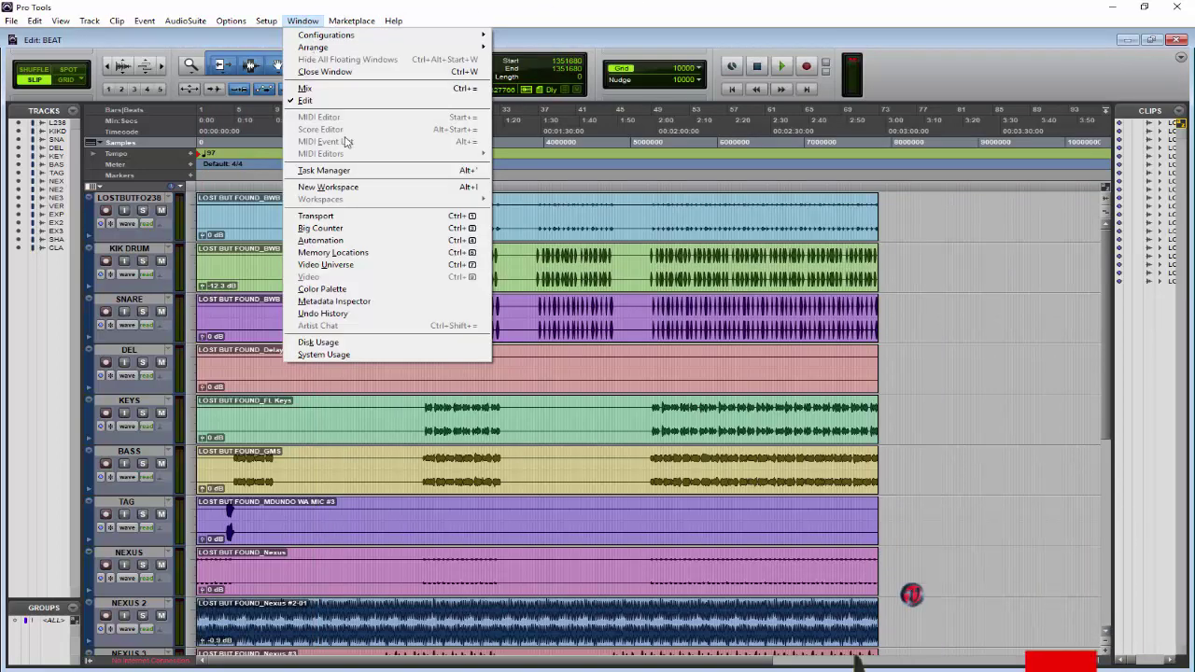
left_click(322, 90)
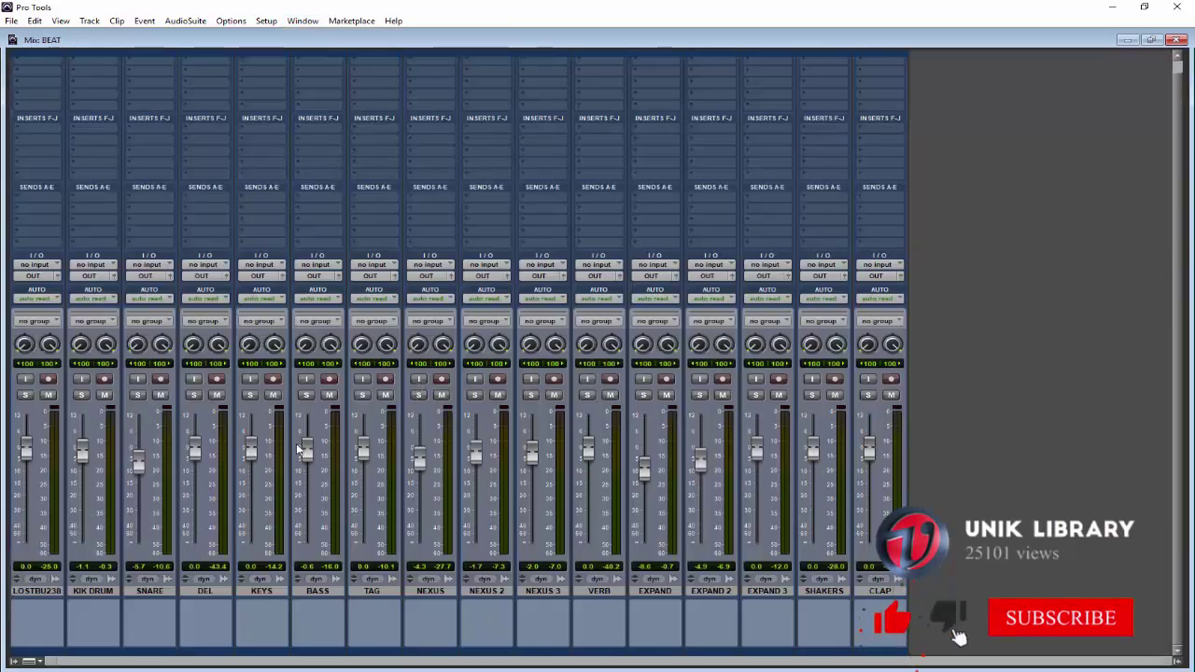
left_click_drag(252, 454, 252, 465)
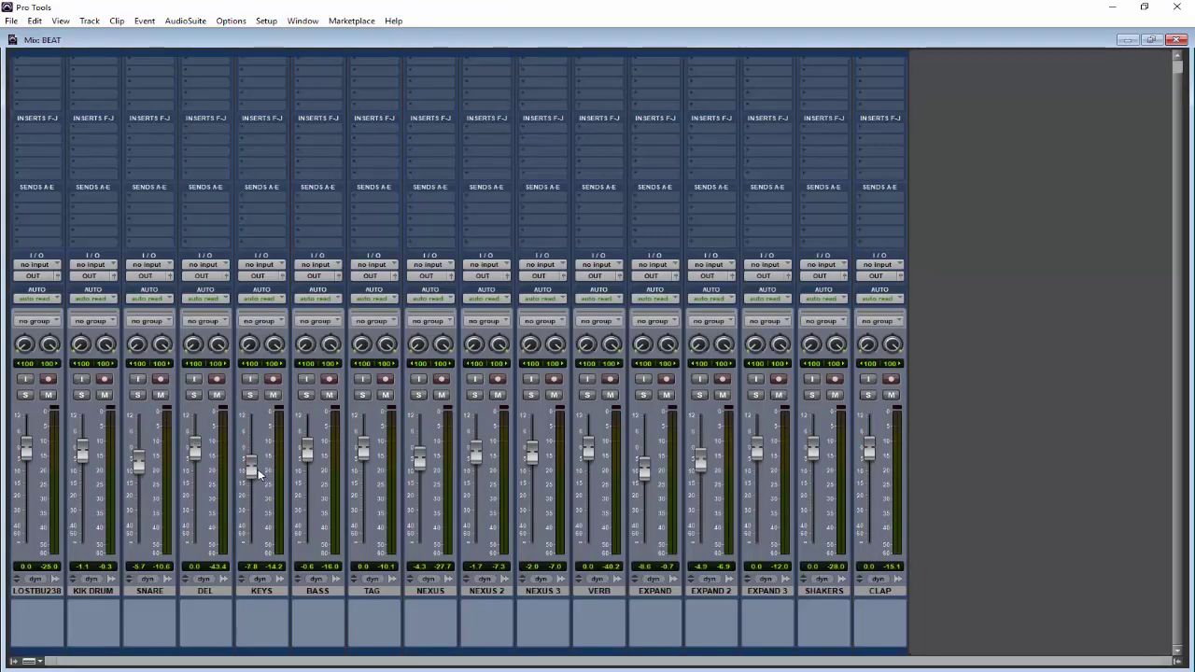
left_click(1176, 40)
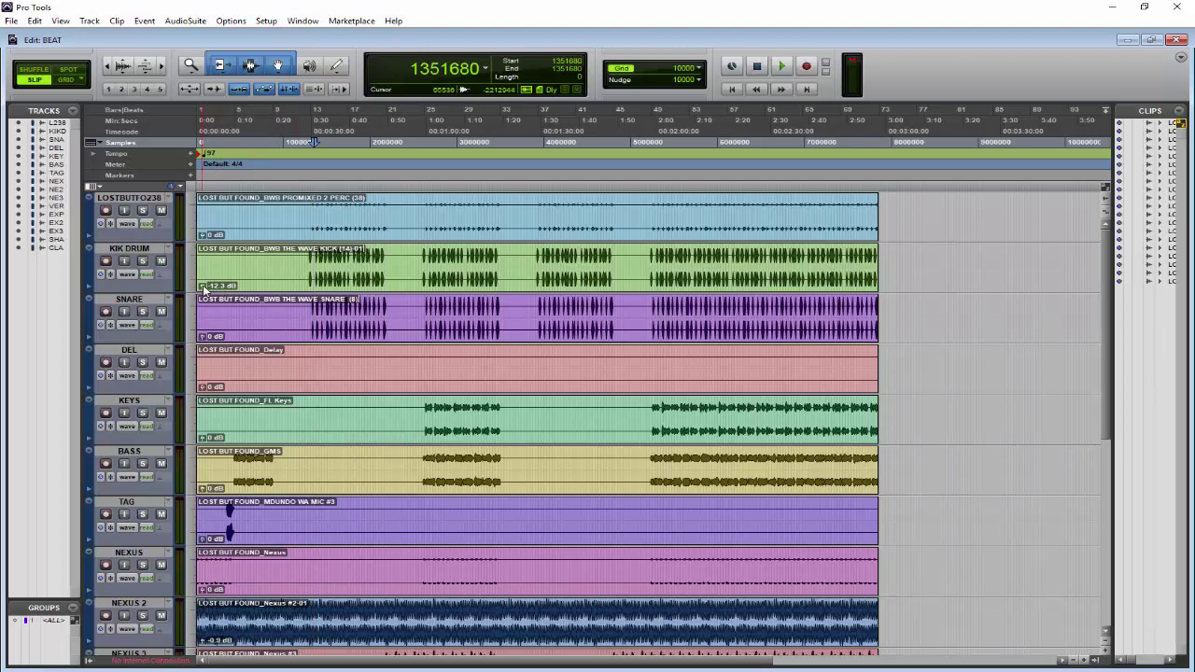
Step: Set the KIK DRUM clip gain to -11.3 dB and check the track faders in the Mix window
left_click_drag(204, 290, 206, 290)
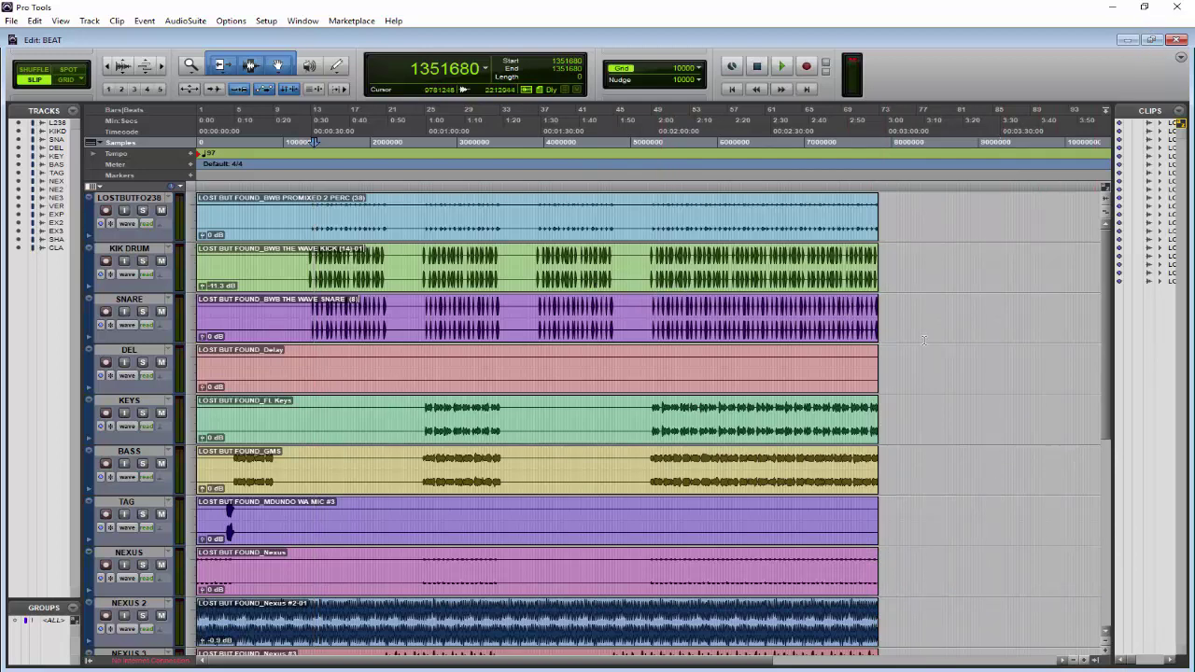
key("ctrl+equal")
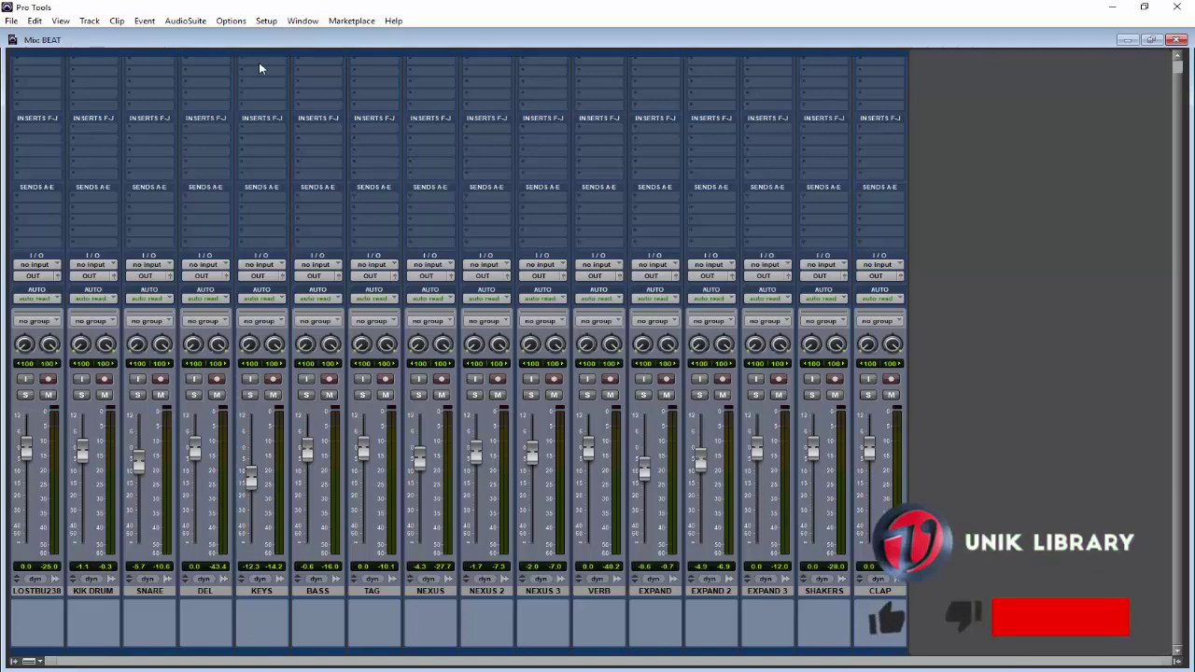
left_click(1177, 41)
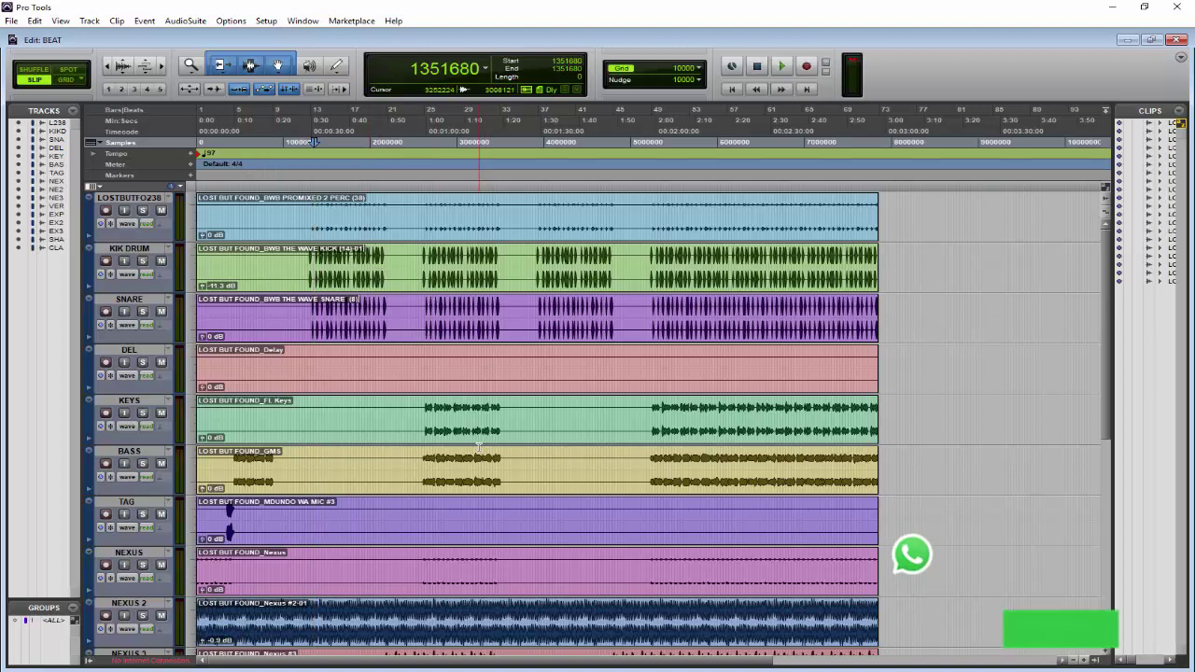
Step: Set the clip gain of the NEXUS 3 clip to +0.1 dB and of the EXPAND clip to -1.8 dB
scroll(479, 446, "down", 6)
scroll(479, 447, "down", 2)
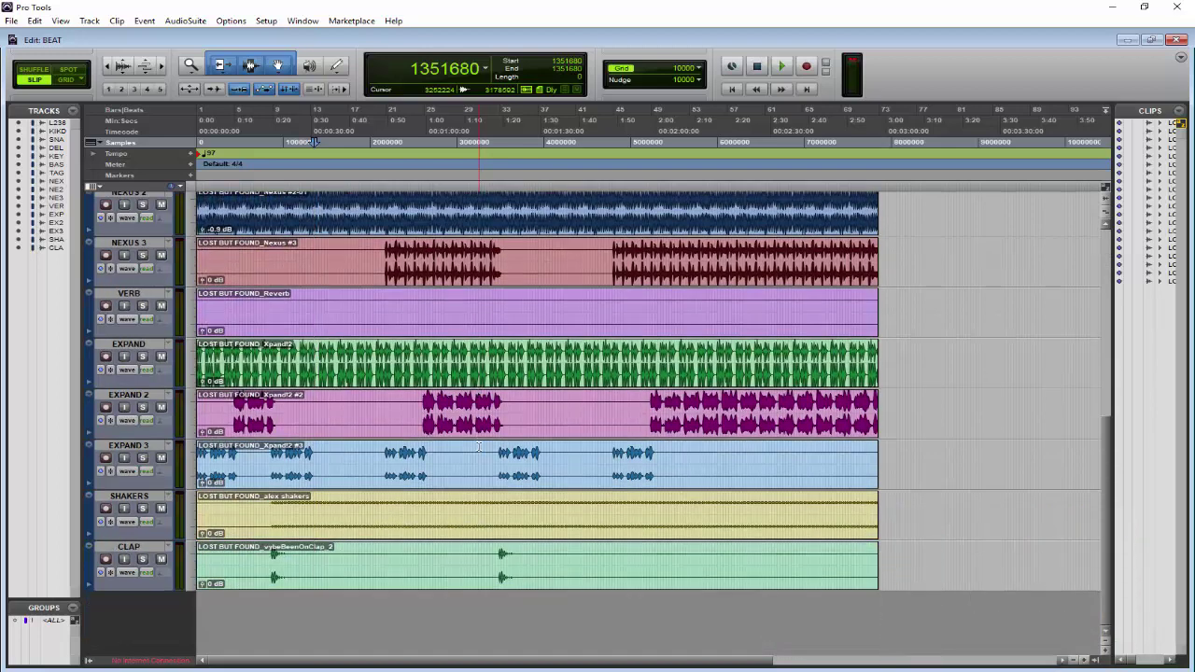
scroll(479, 447, "up", 8)
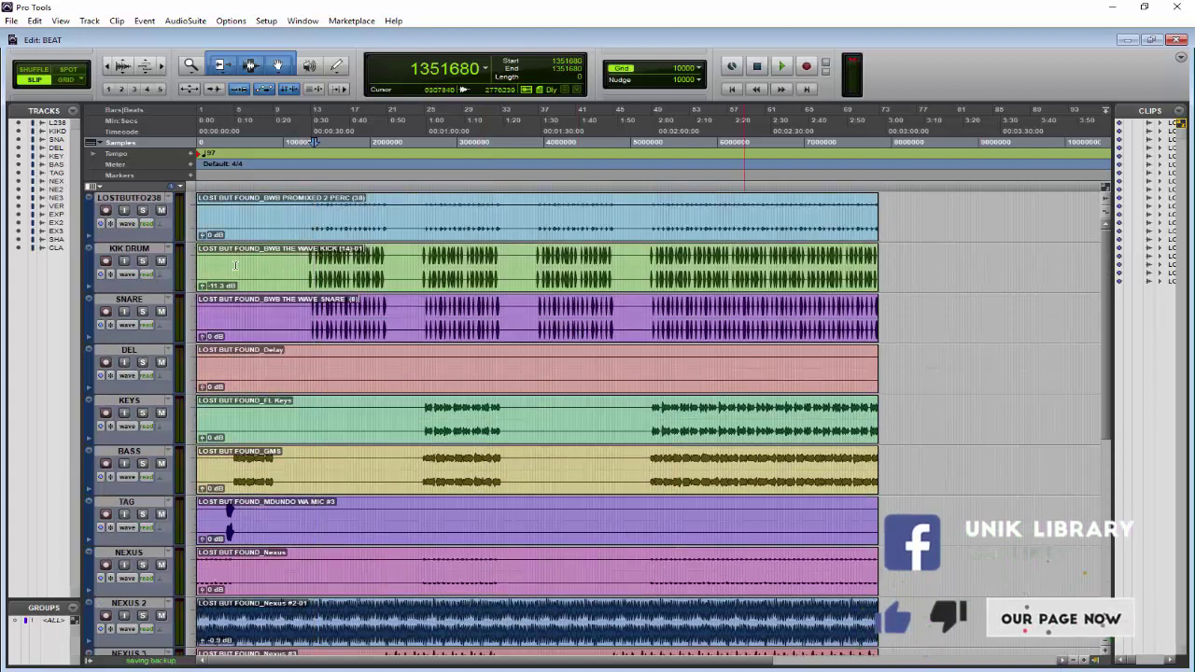
scroll(395, 326, "down", 6)
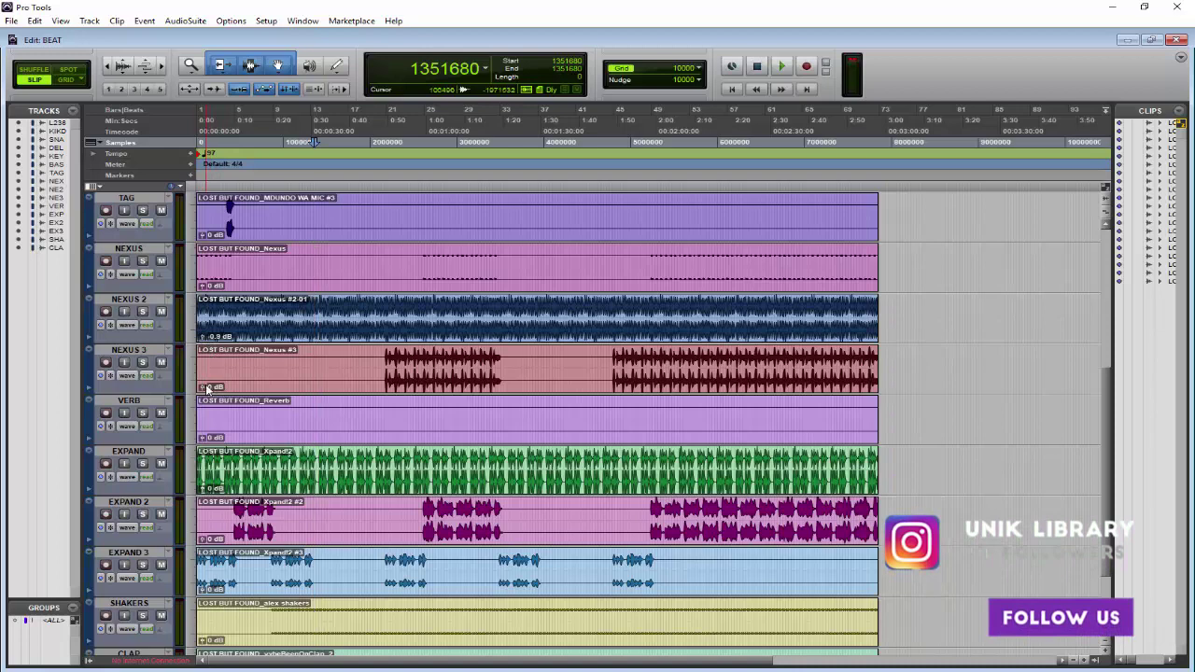
left_click_drag(208, 387, 207, 385)
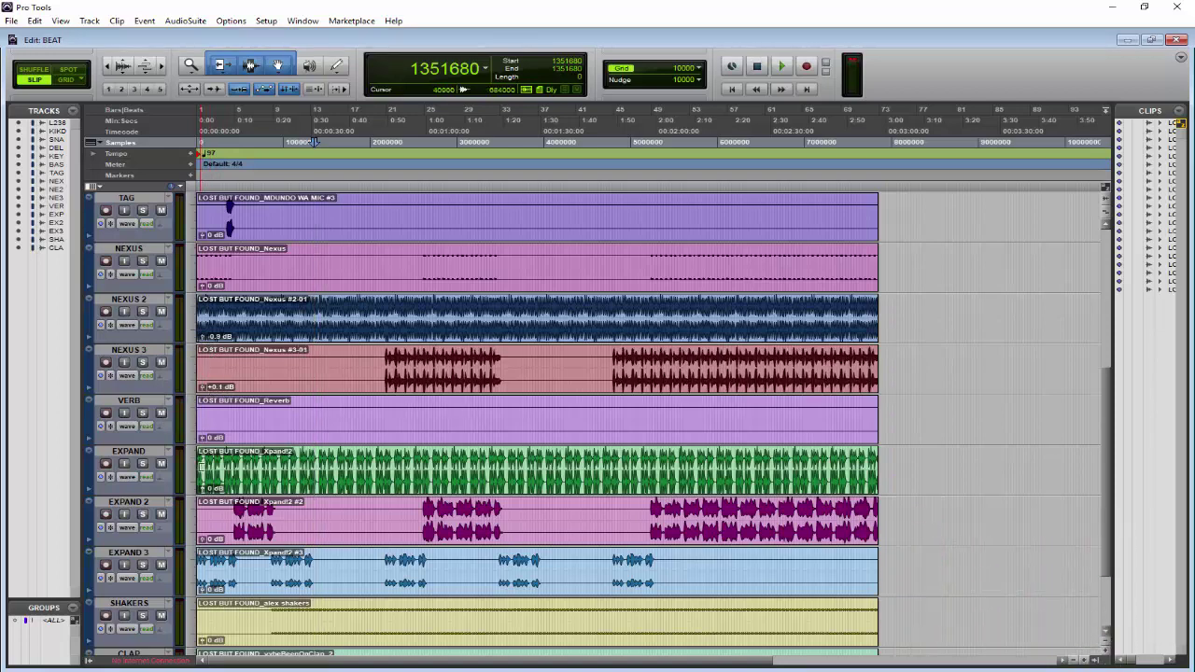
left_click_drag(203, 488, 202, 494)
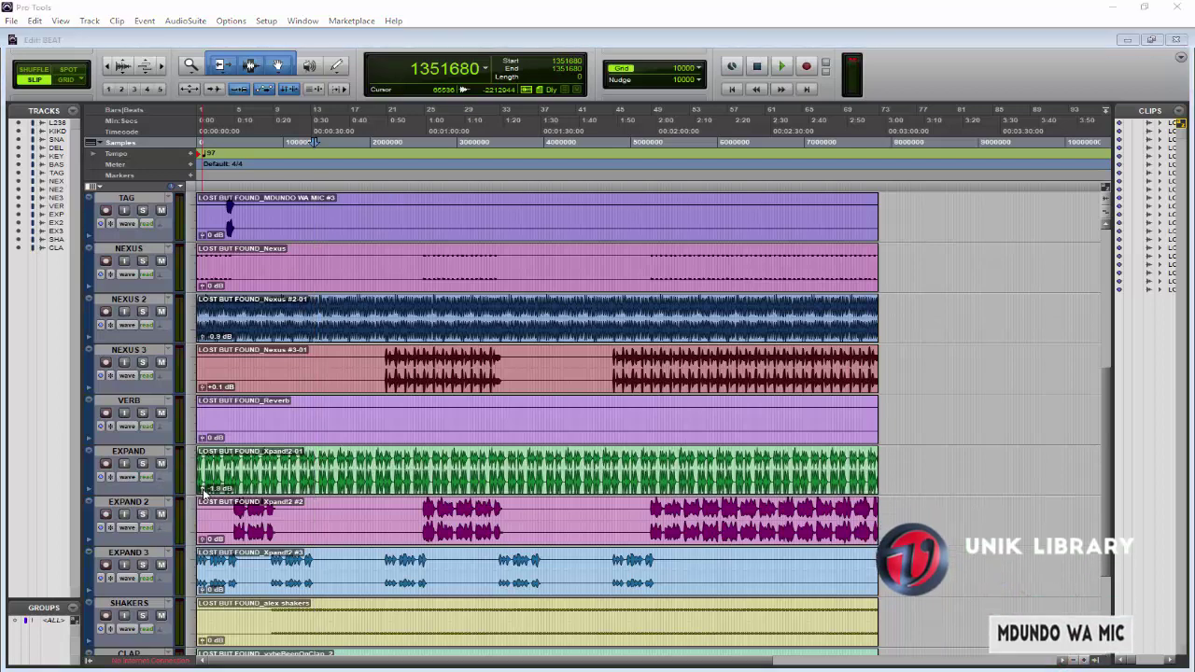
Step: Play the beat from the cursor twice to check the balance of the tracks after the clip gain changes
key("space")
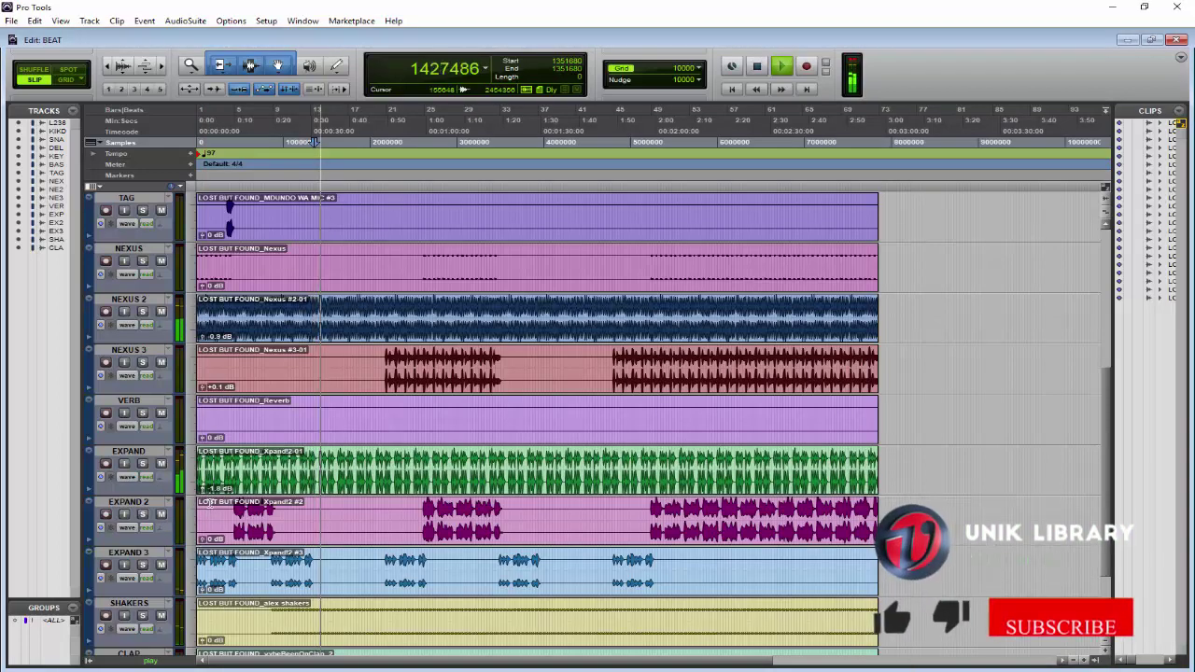
key("space")
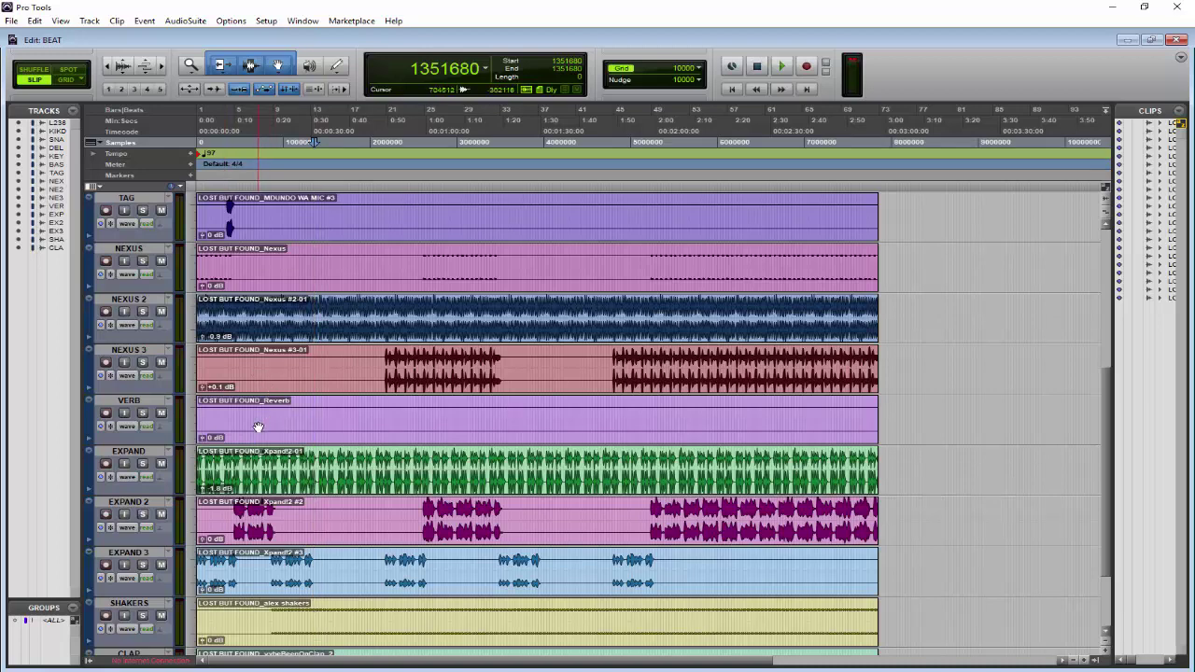
scroll(258, 427, "up", 6)
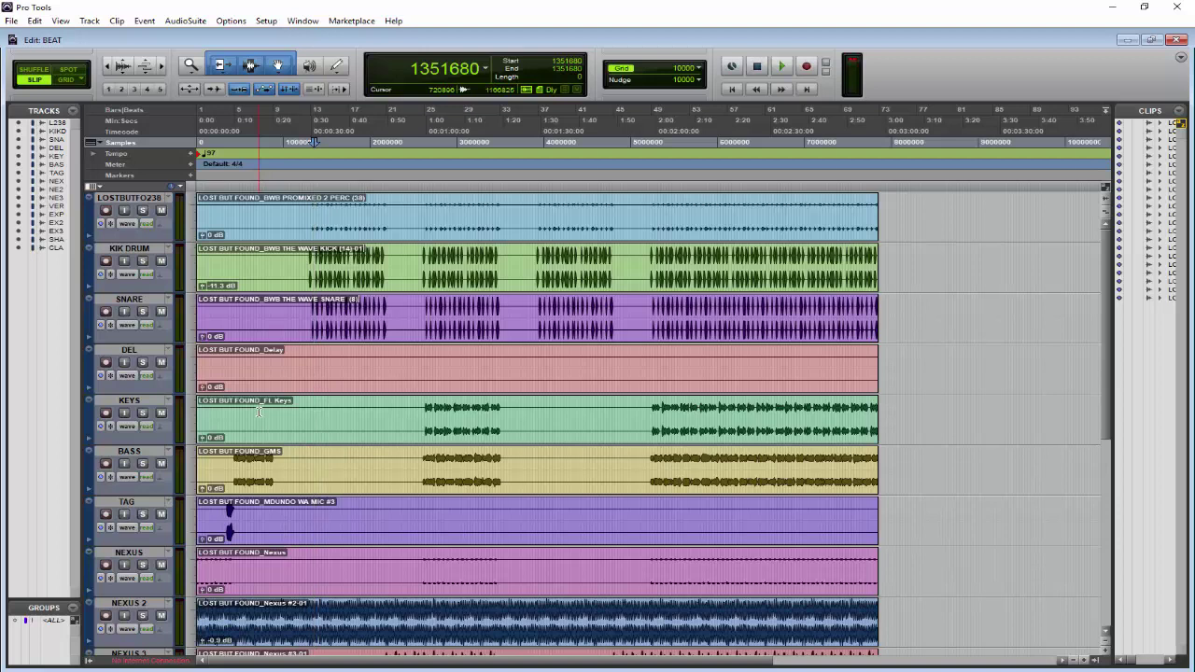
key("space")
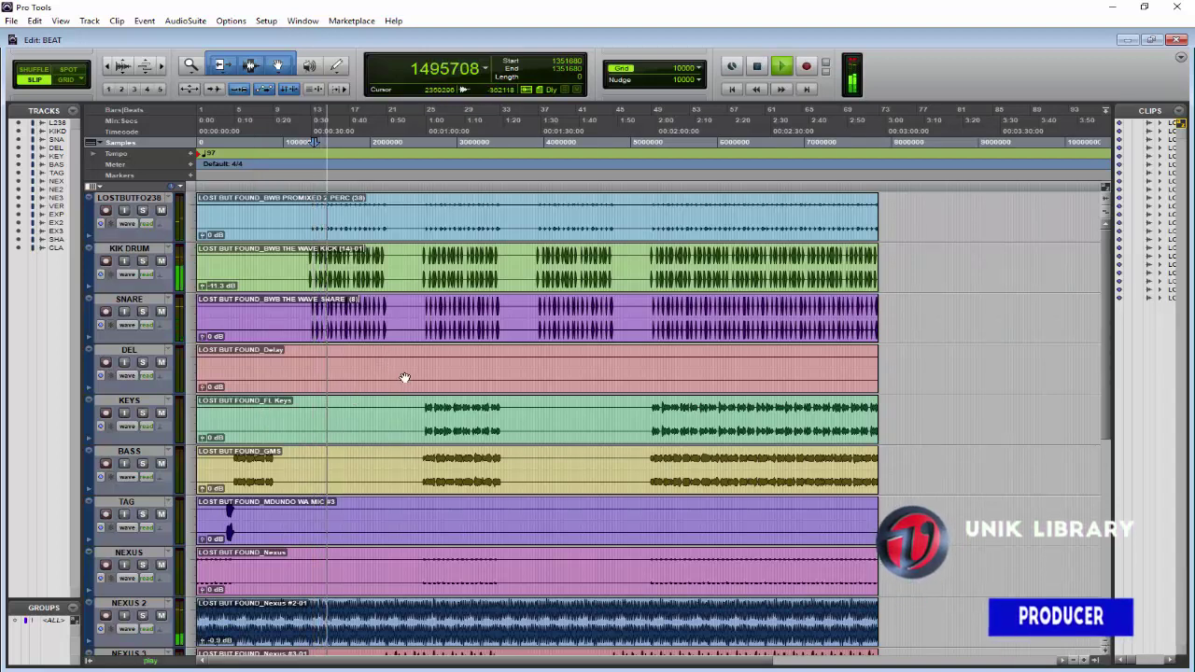
key("space")
scroll(324, 385, "down", 5)
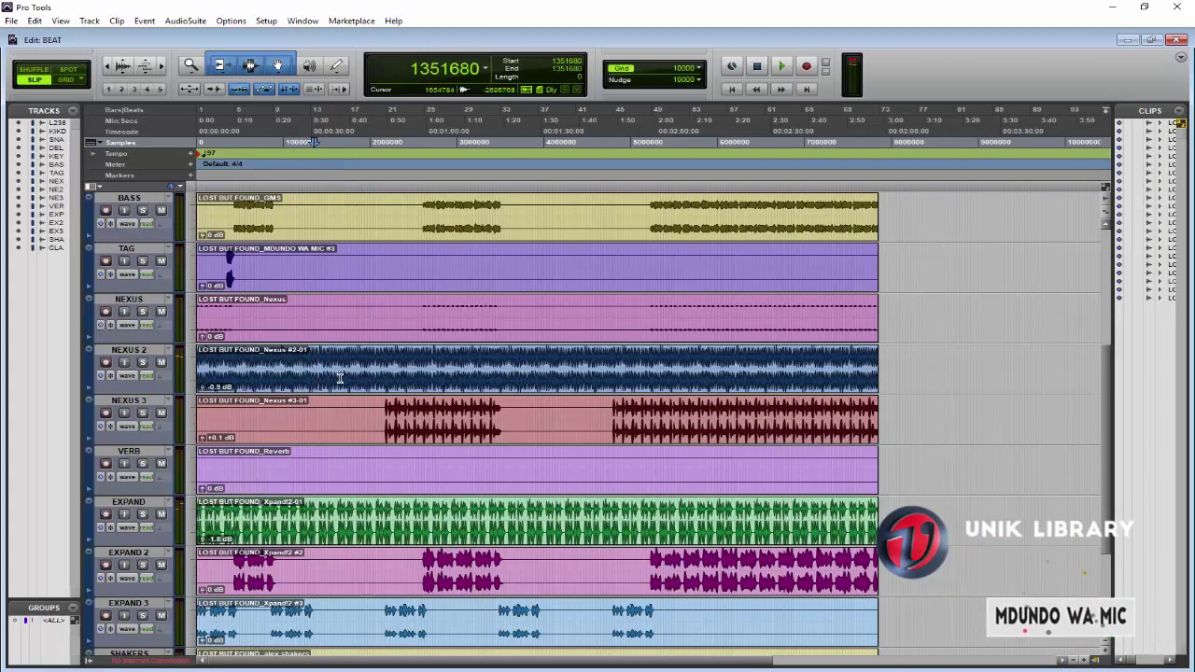
Step: In the Mix window, lower the SNARE fader to -6.8 dB, DEL to -3.3 dB and NEXUS 2 to -4.3 dB
left_click(302, 20)
left_click(313, 88)
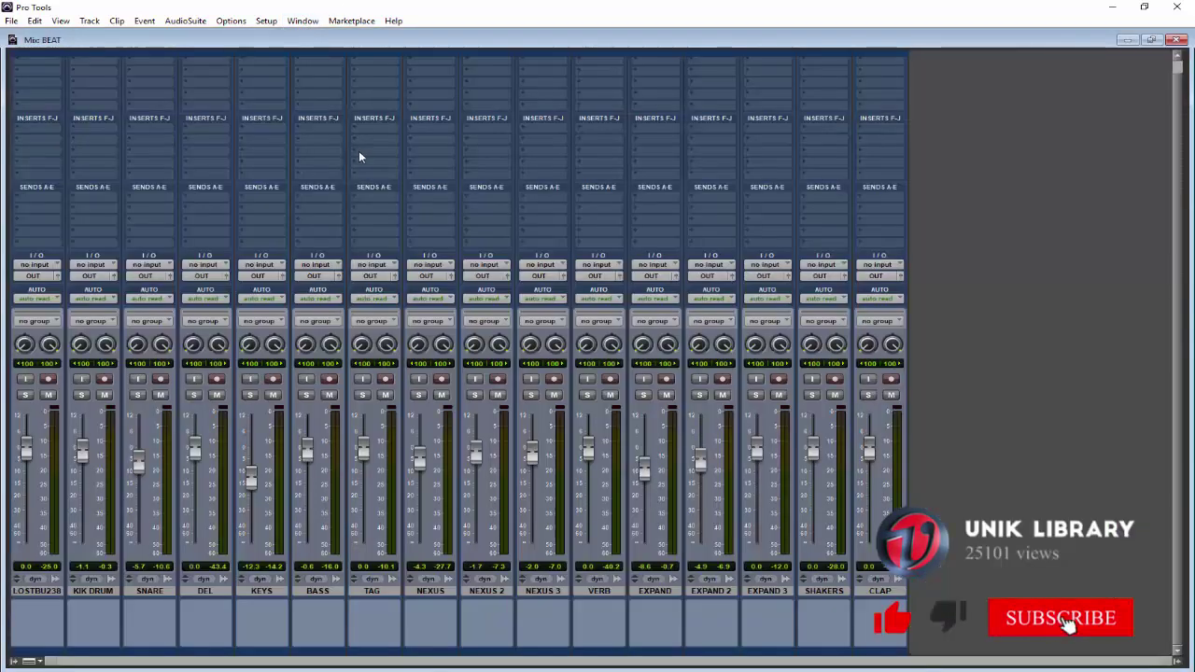
left_click_drag(323, 43, 388, 38)
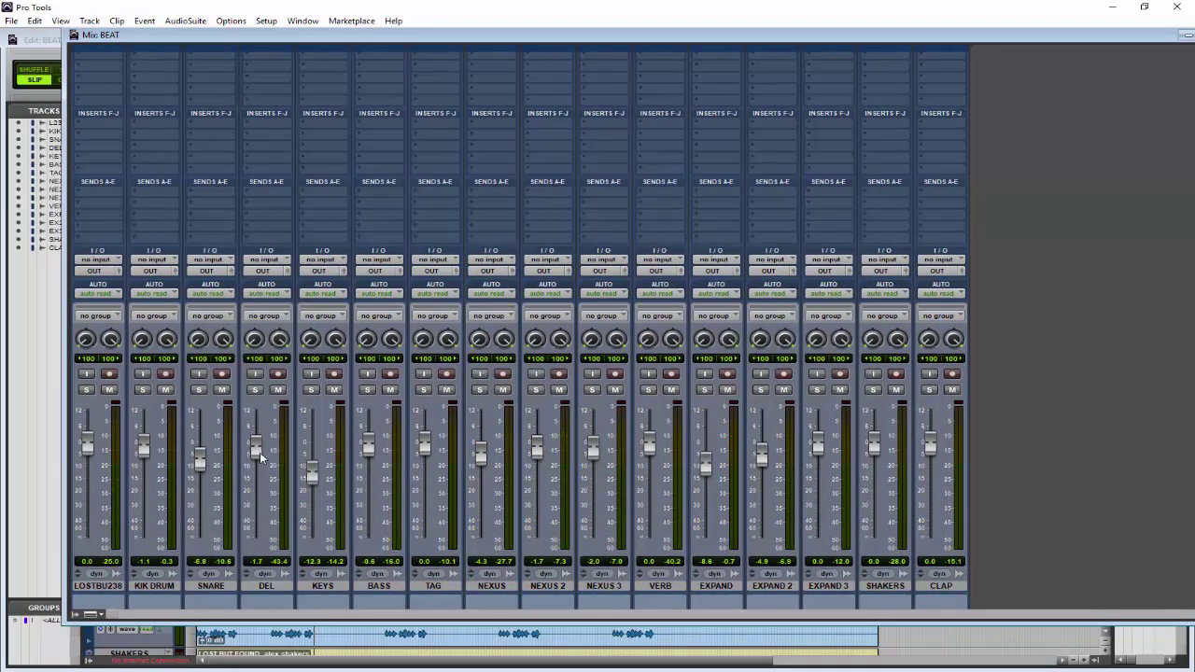
left_click_drag(262, 457, 262, 458)
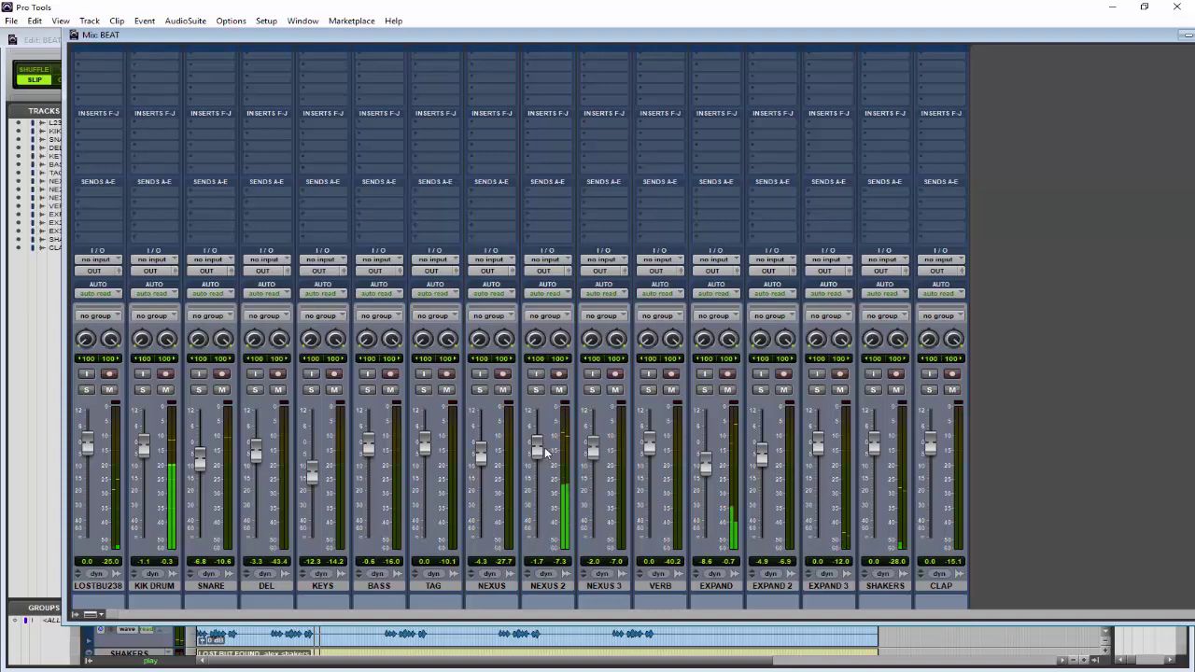
left_click_drag(539, 457, 539, 460)
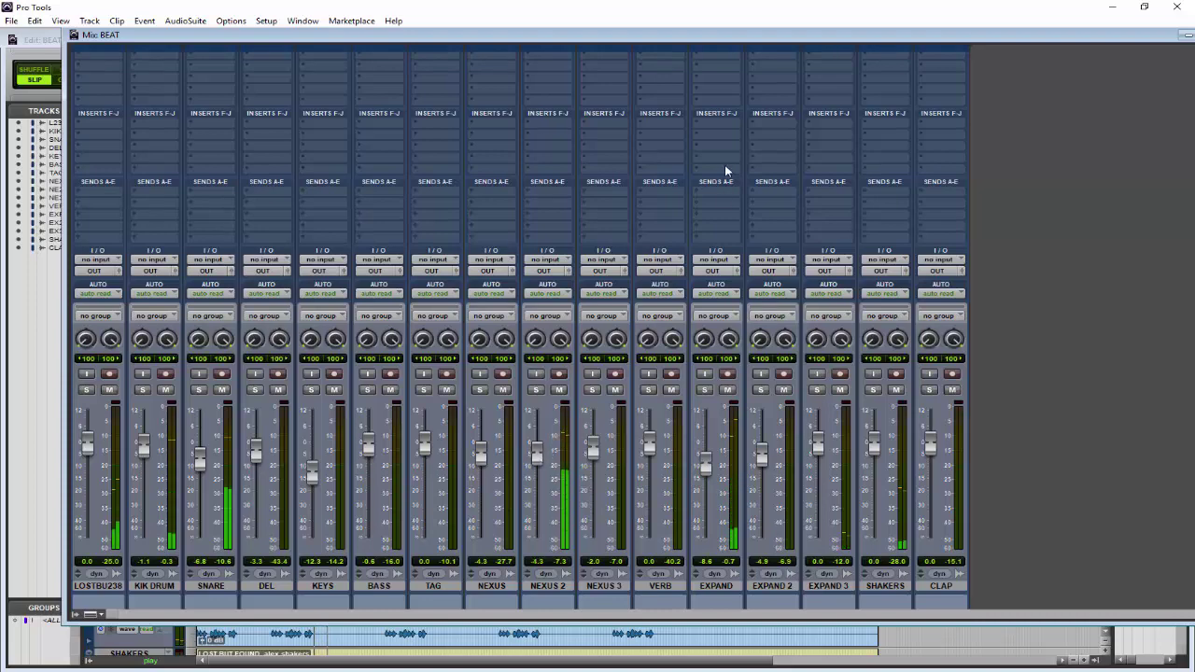
Step: Activate the <ALL> group in the Edit window's groups list and bring the Mix window back up
left_click_drag(745, 43, 688, 53)
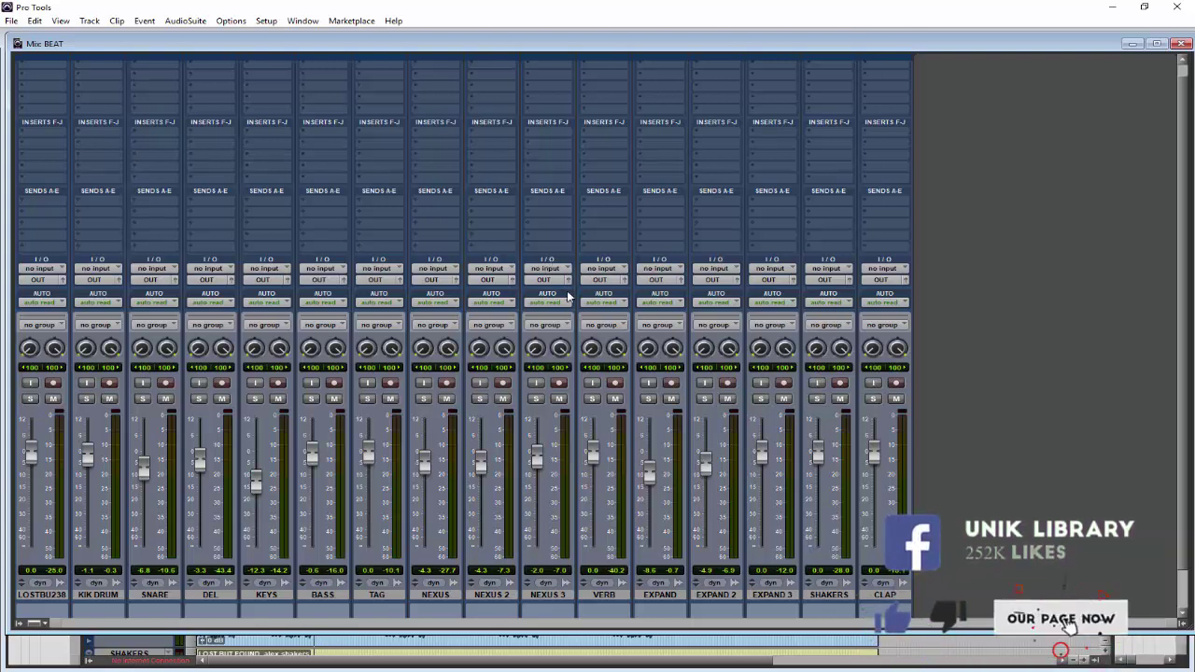
left_click_drag(523, 49, 610, 48)
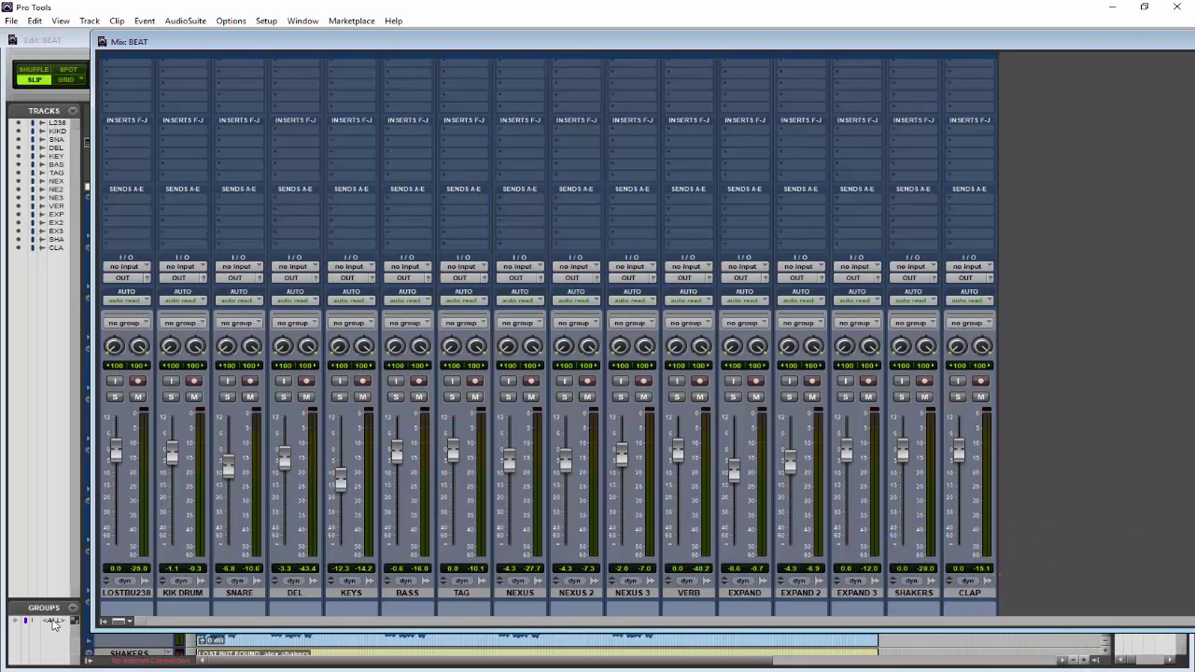
key("ctrl+=")
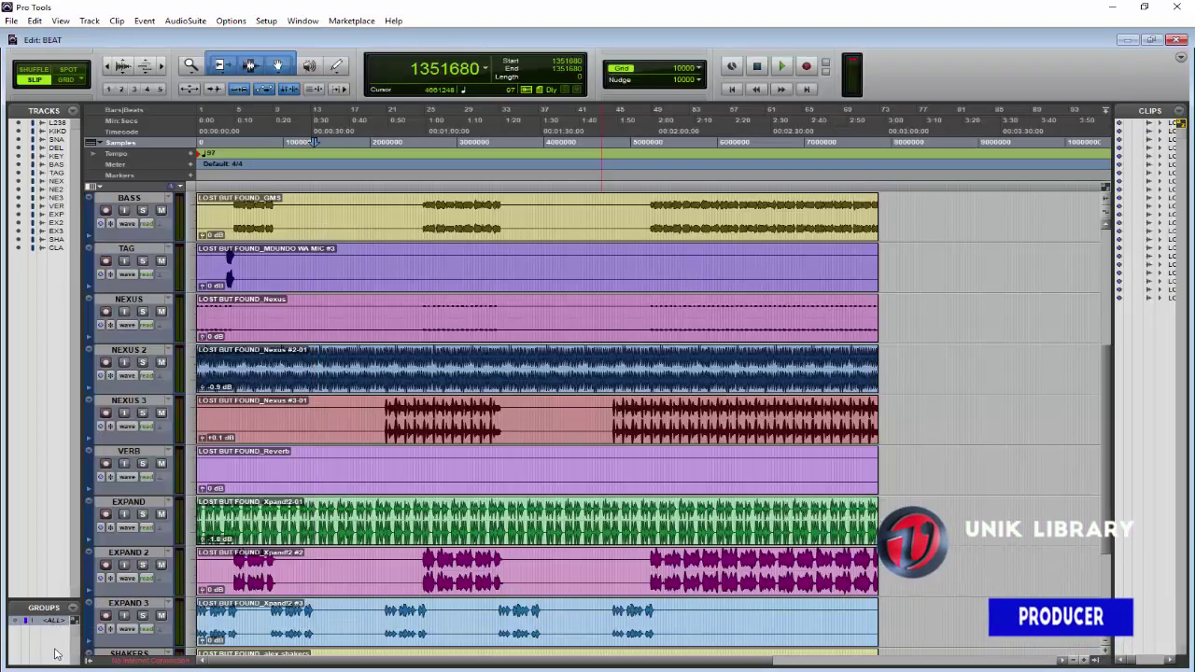
left_click(302, 21)
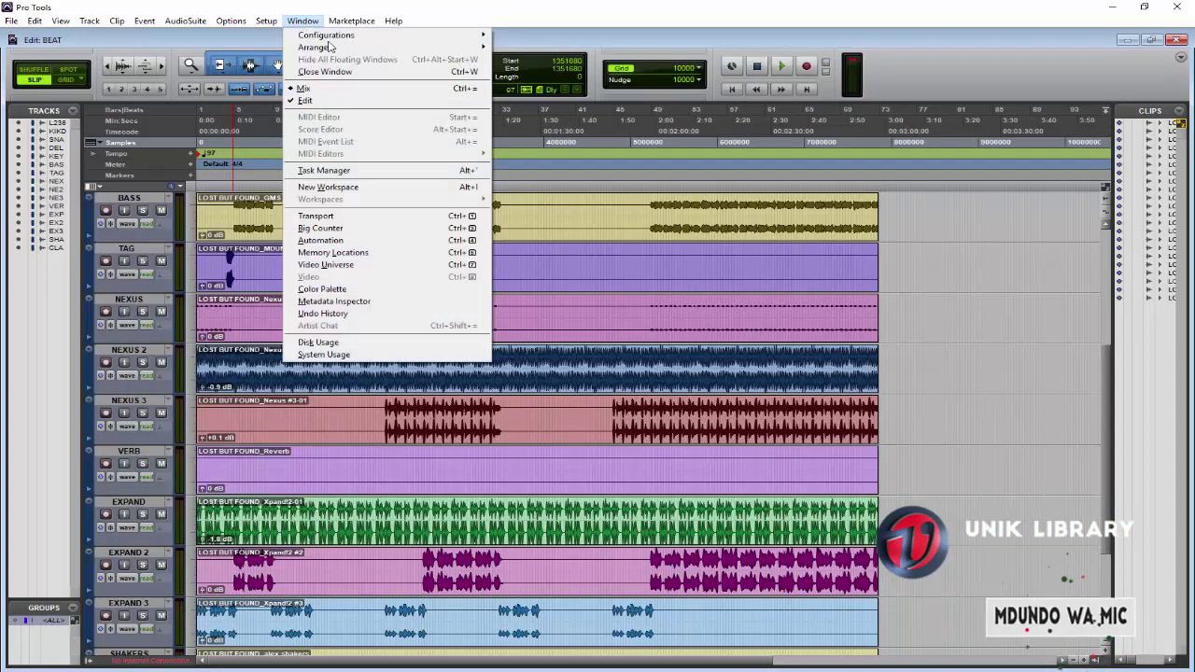
left_click(338, 89)
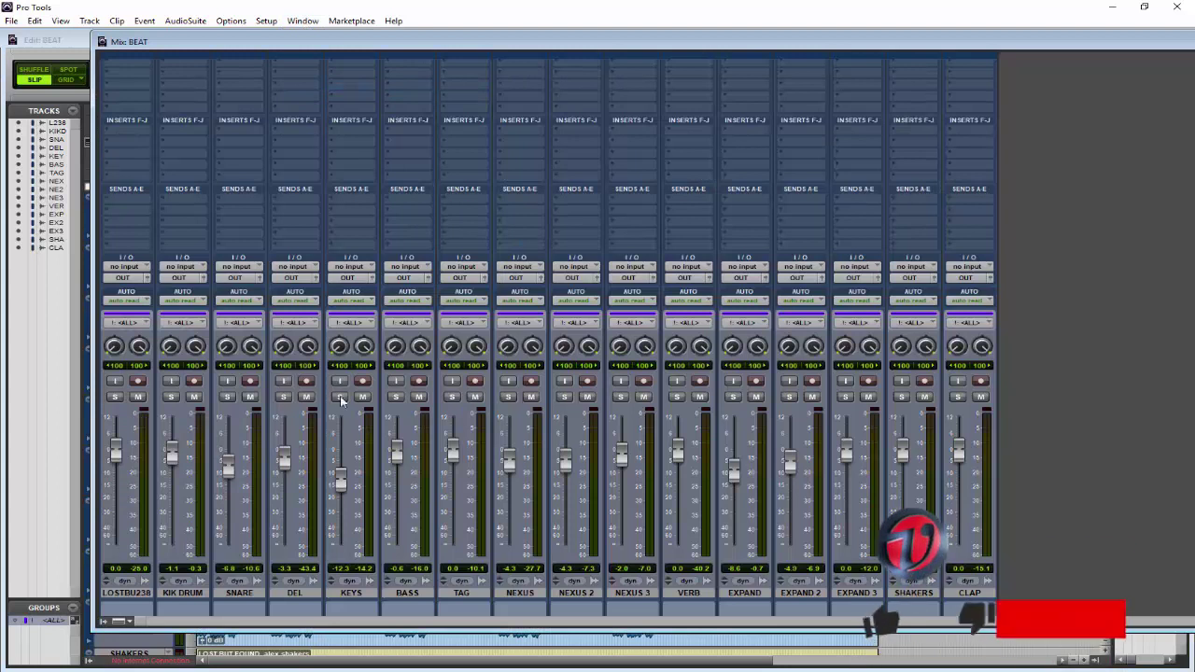
Step: Lower all grouped faders together until NEXUS 2 is at -9.1 dB, and play the session to check the levels
left_click_drag(567, 460, 571, 472)
key("space")
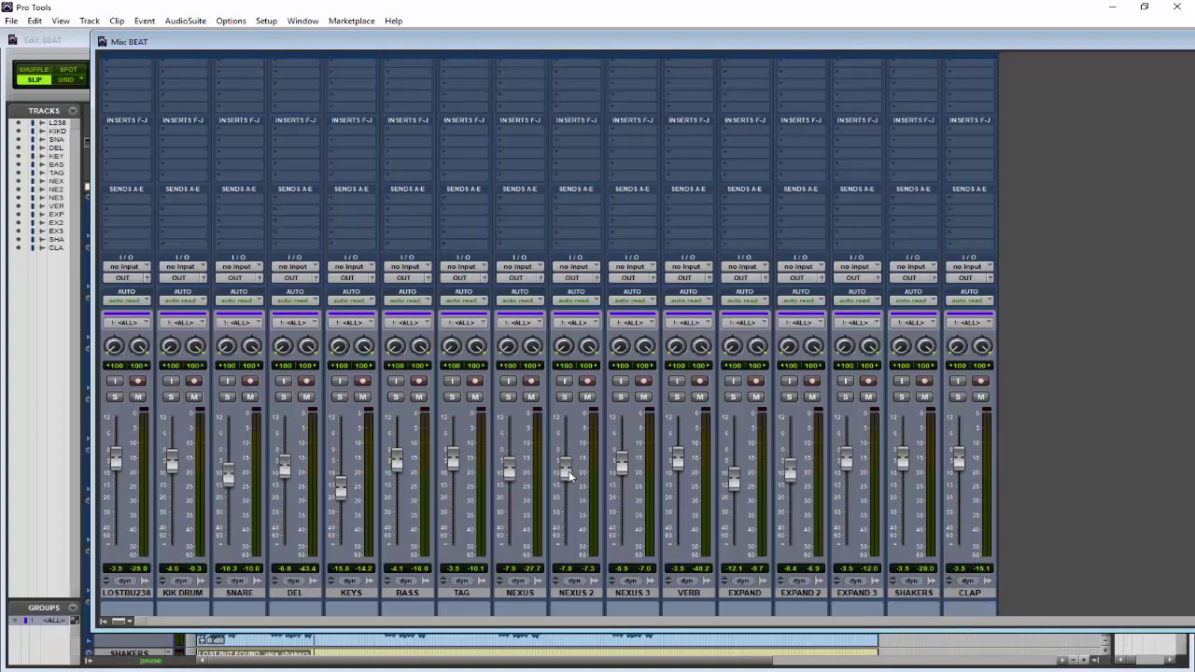
left_click_drag(572, 472, 568, 470)
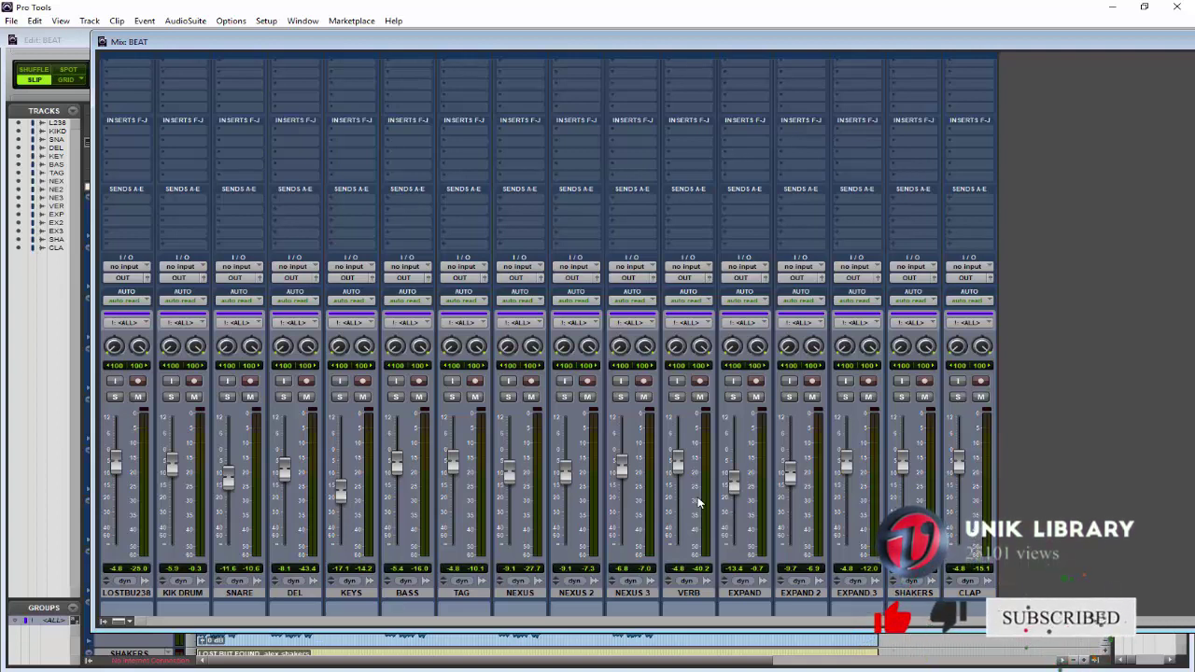
key("space")
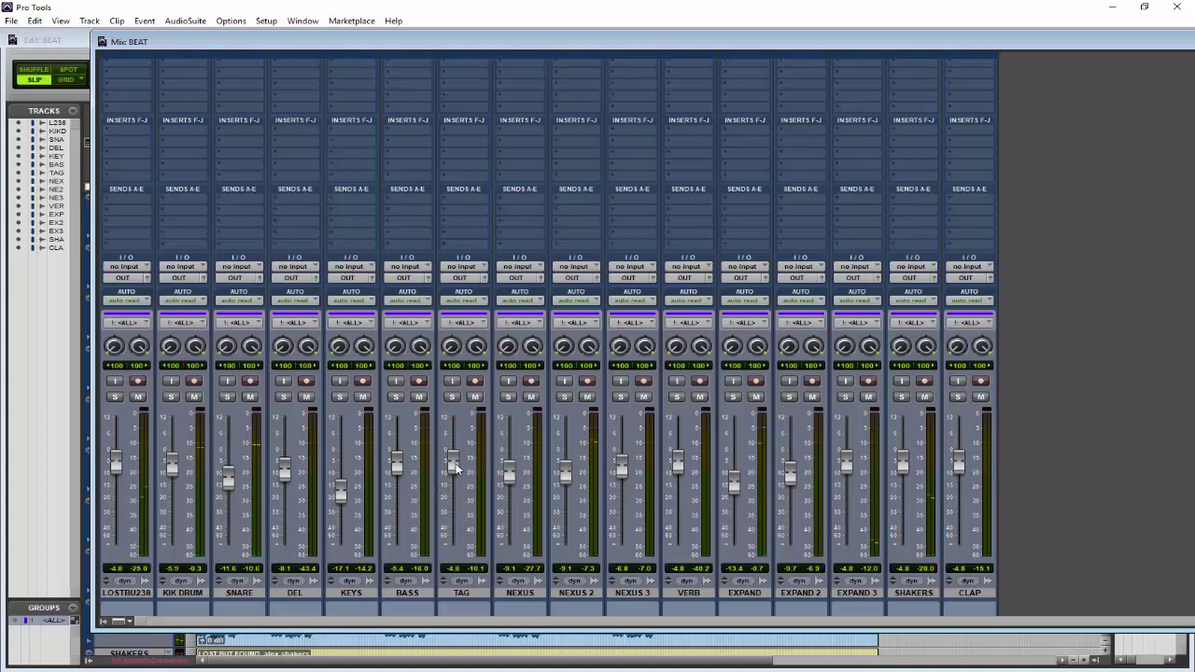
Step: Lower all grouped faders together until TAG is at -6.2 dB, and deactivate the <ALL> group before returning to the Mix window
left_click_drag(454, 466, 456, 469)
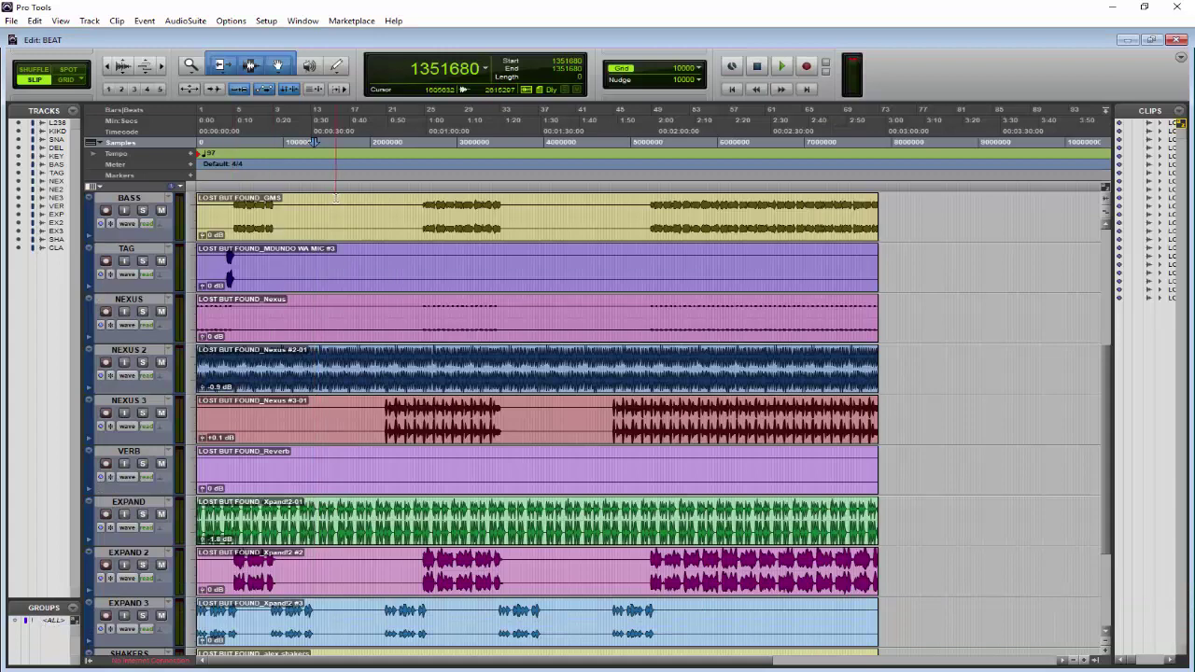
key("ctrl+equal")
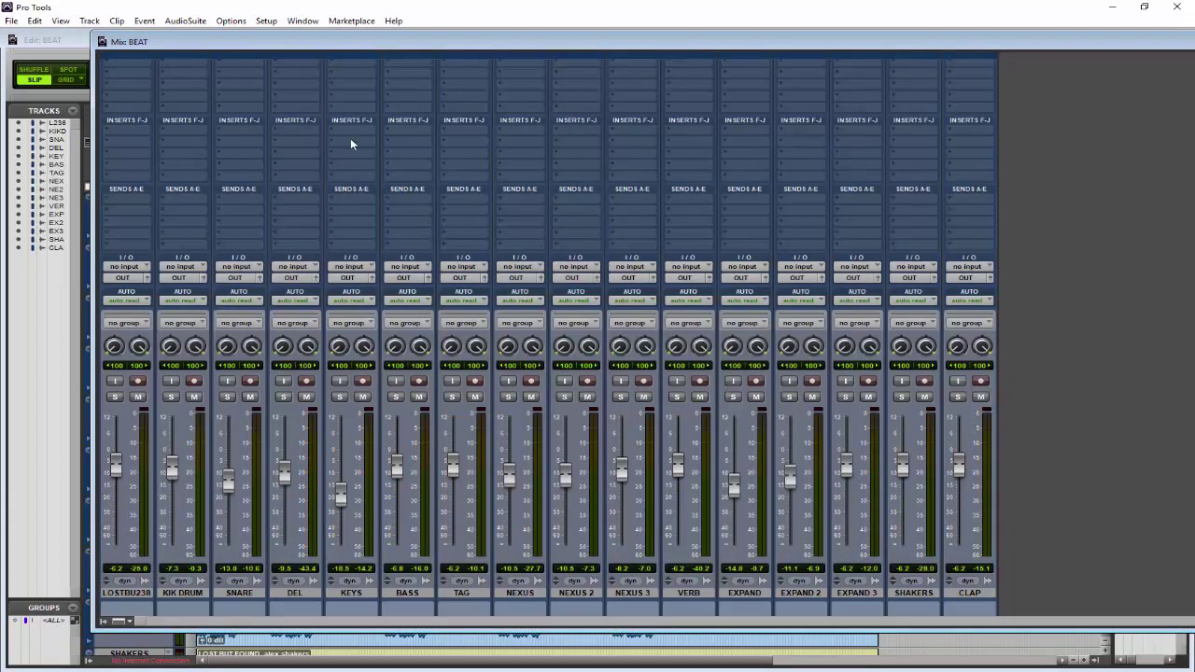
key("space")
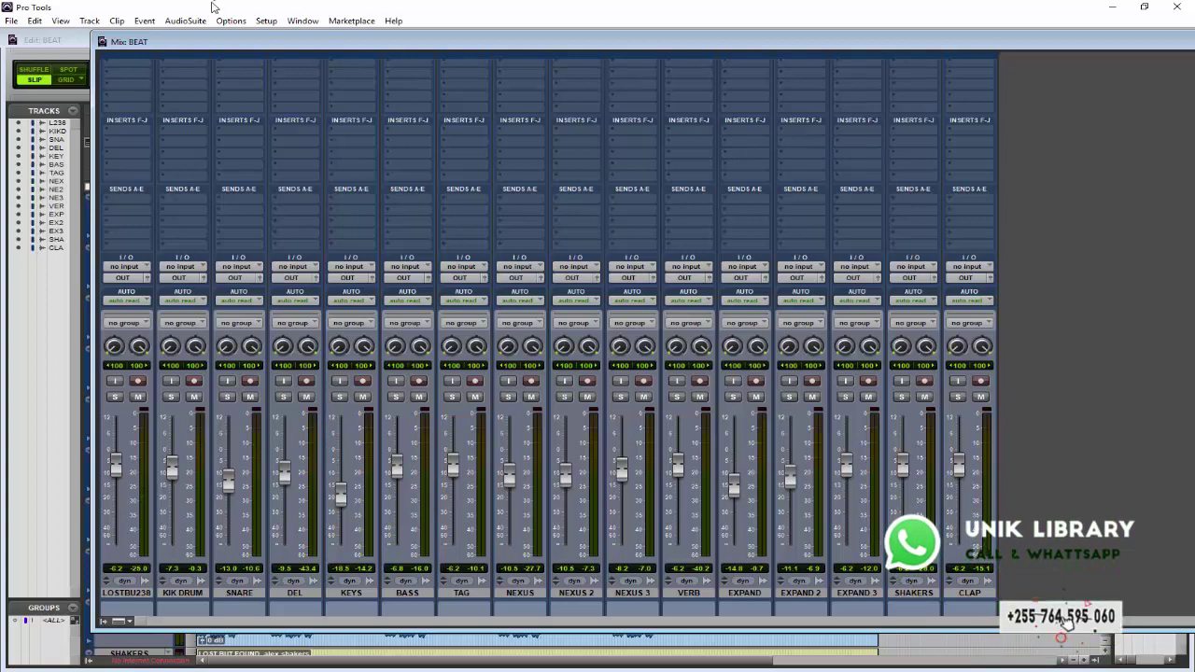
Step: Create one new stereo Master Fader track in samples, and play the session to check the overall output level
left_click(90, 21)
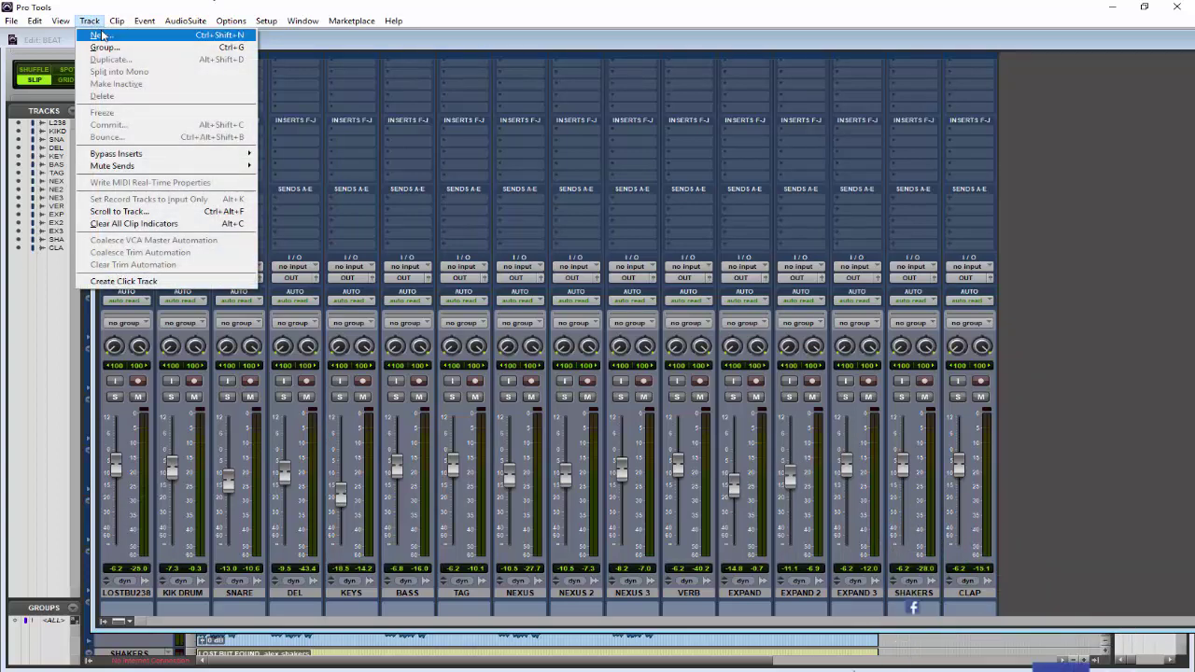
left_click(101, 35)
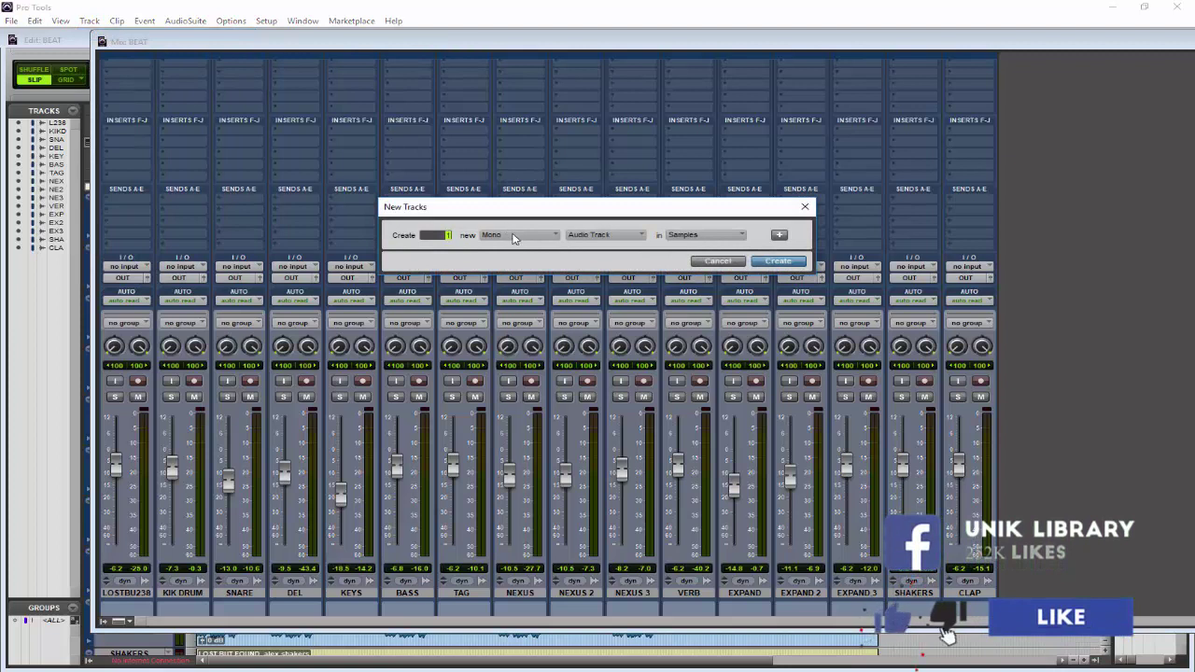
left_click(507, 234)
left_click(548, 254)
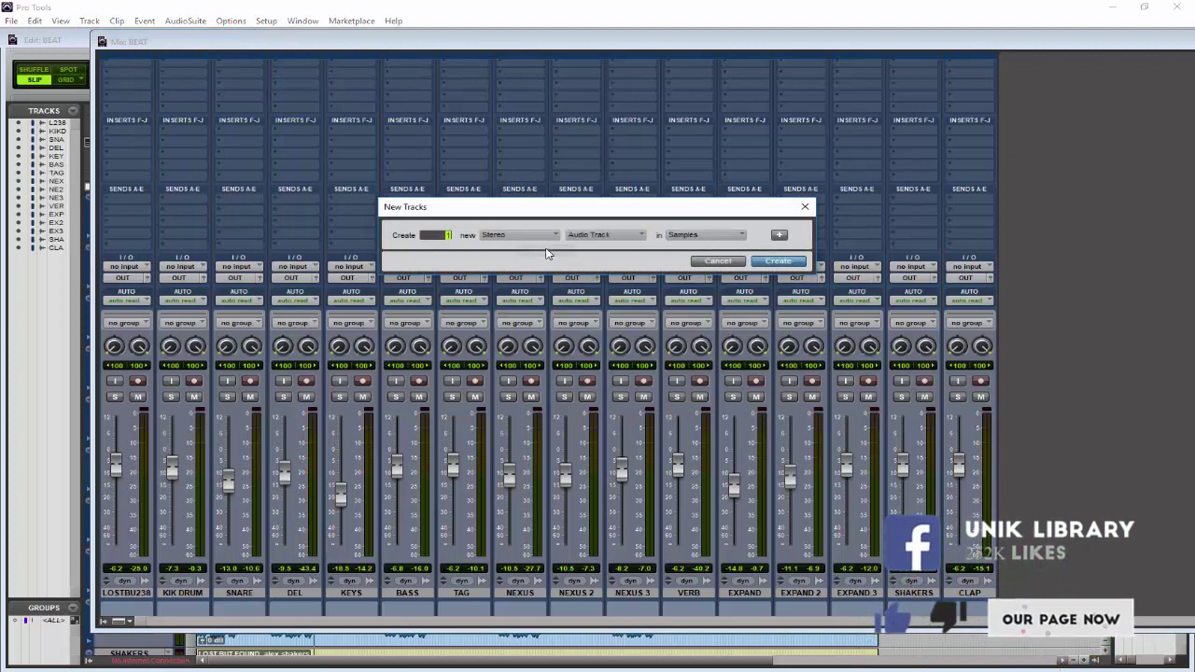
left_click(598, 235)
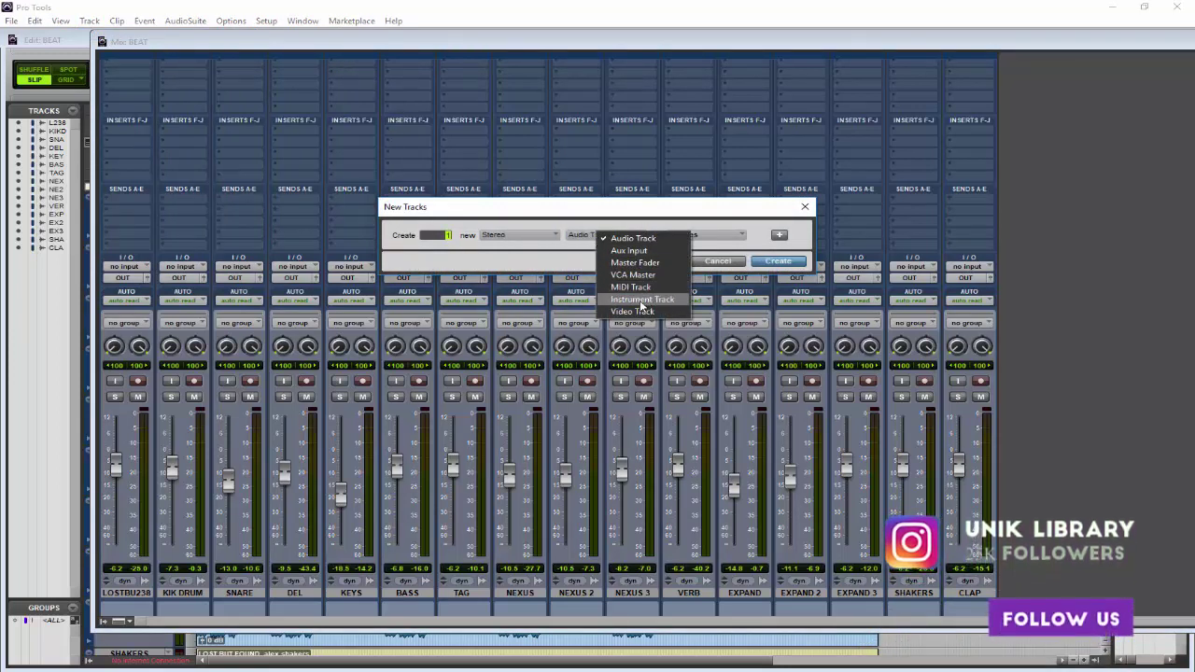
left_click(640, 264)
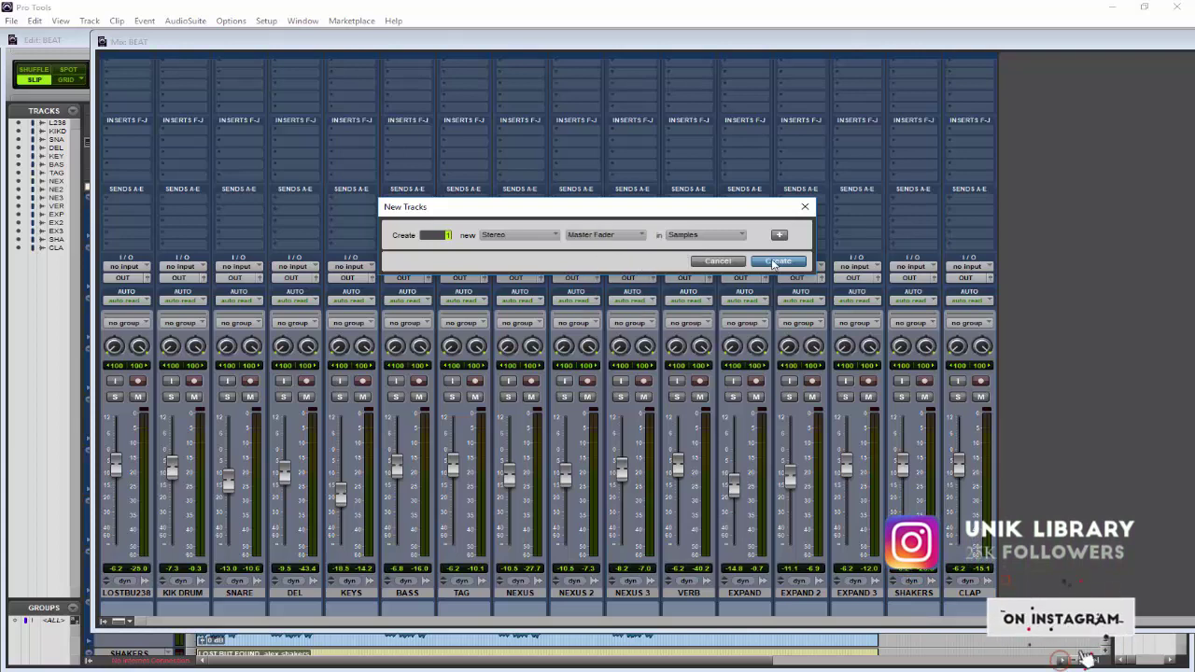
left_click(790, 262)
key("space")
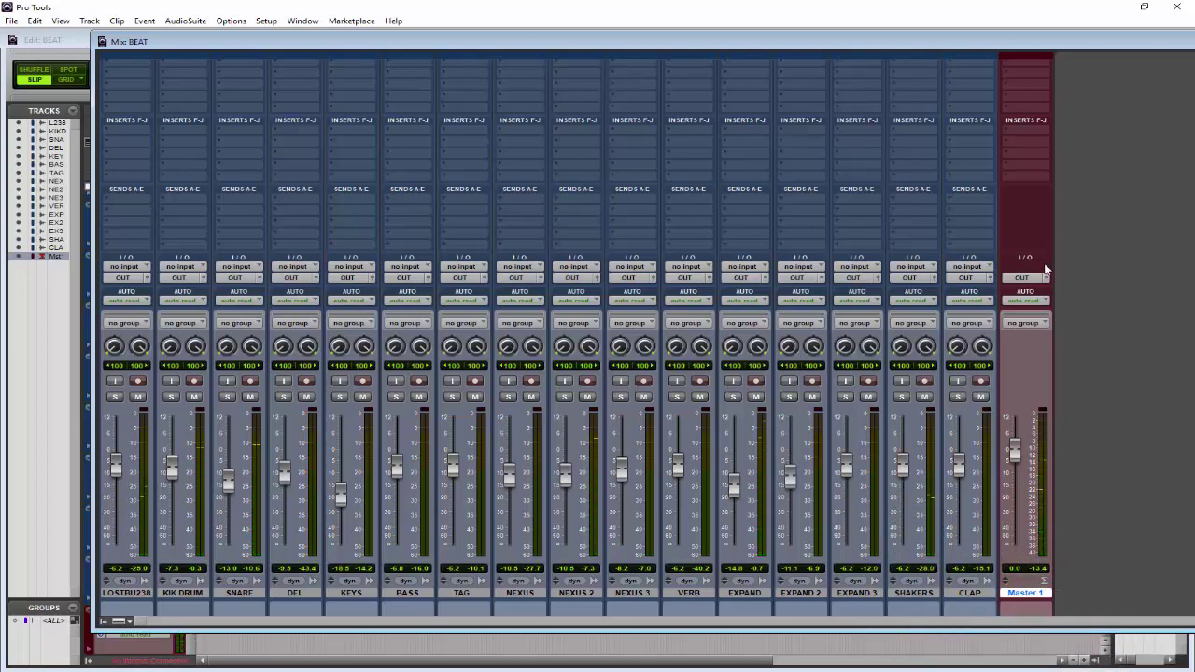
scroll(1074, 159, "up", 1)
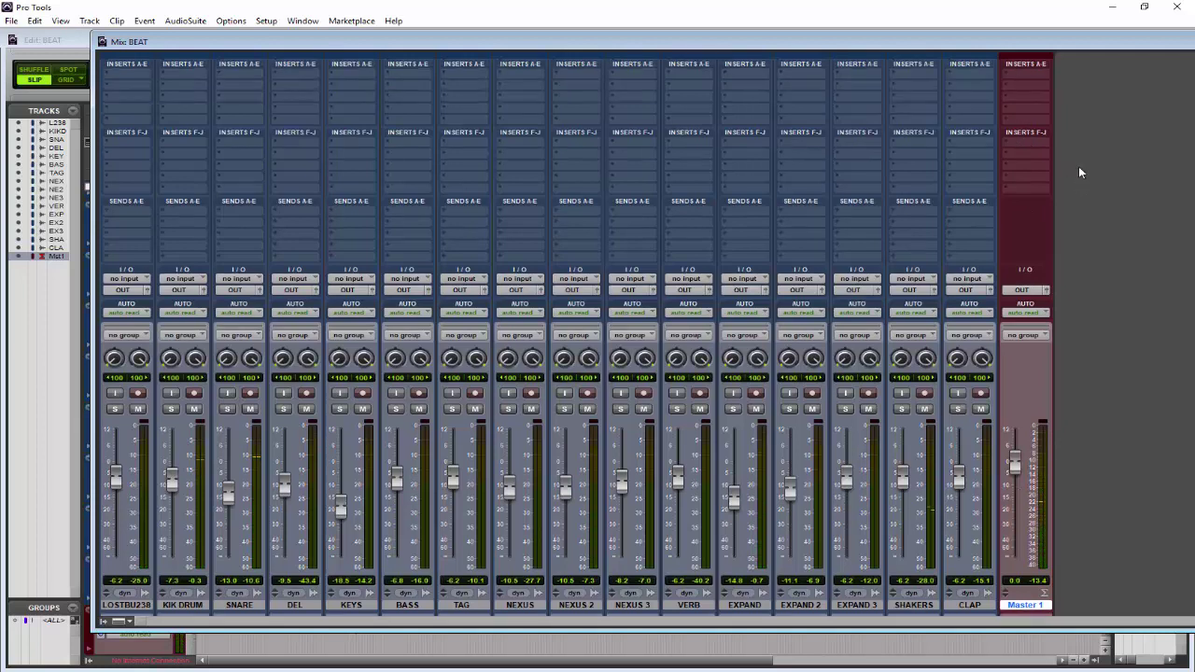